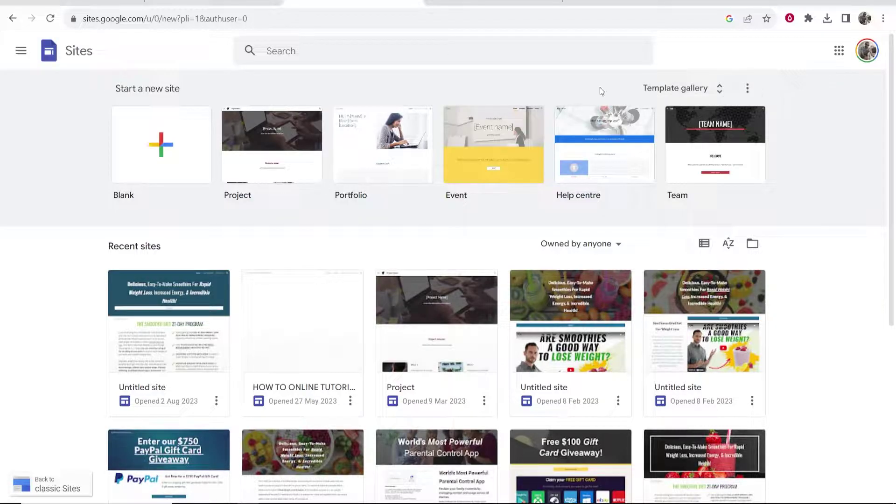
- Go back to the Sites home page and open the Template gallery
left_click(481, 8)
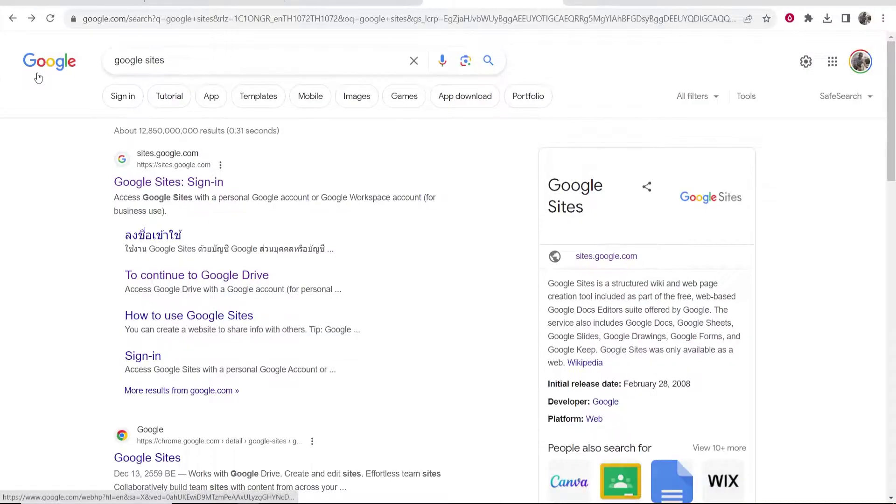
left_click(355, 8)
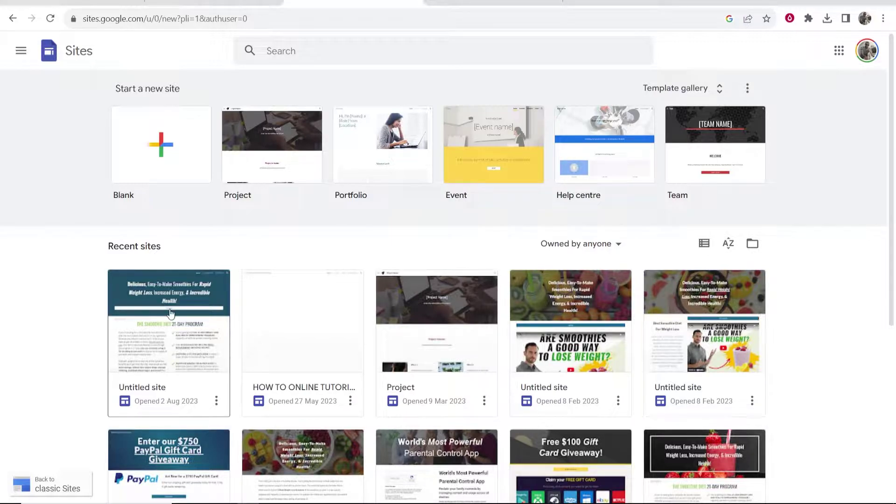
left_click_drag(175, 251, 104, 251)
left_click(104, 250)
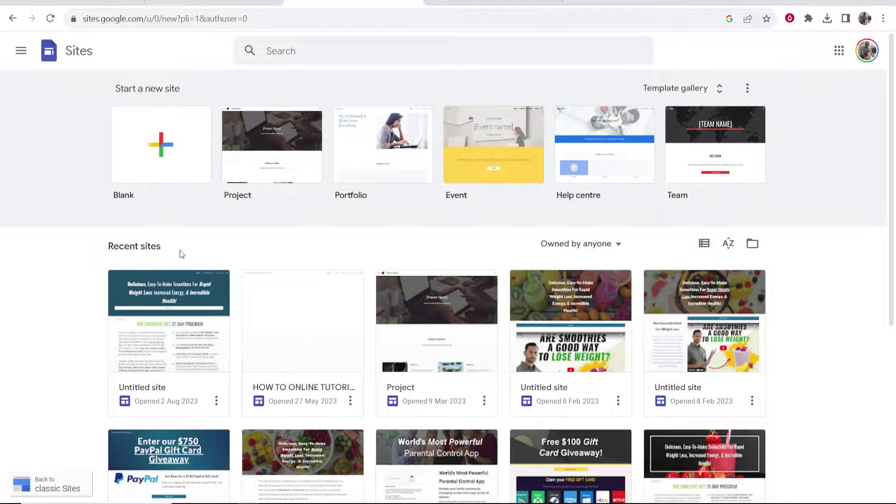
scroll(178, 254, "down", 5)
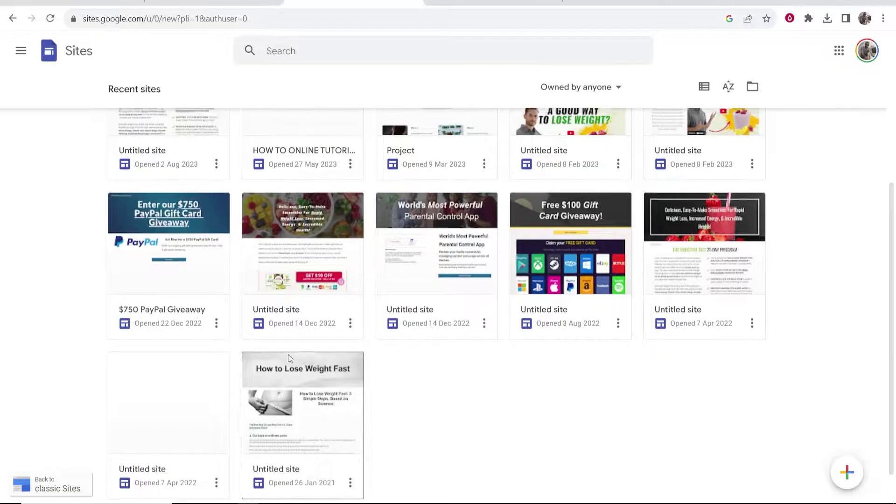
scroll(287, 354, "up", 5)
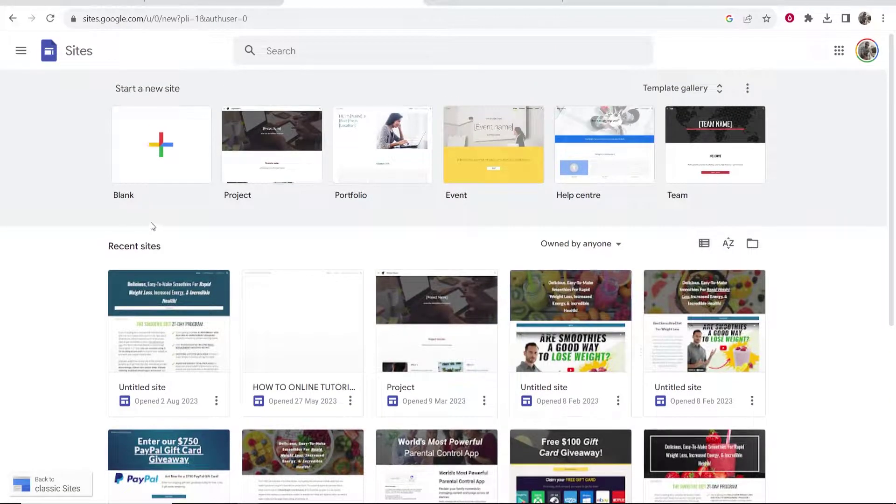
left_click_drag(163, 249, 109, 247)
left_click(109, 248)
left_click_drag(182, 80, 112, 89)
left_click(142, 92)
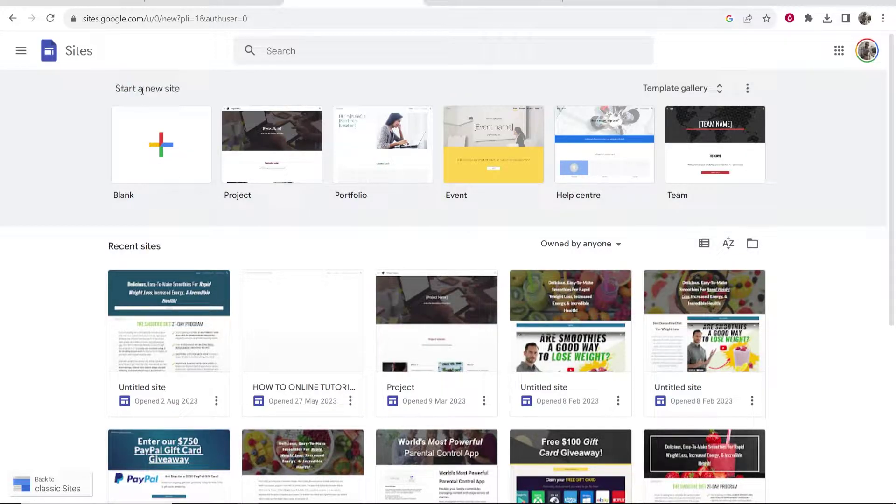
left_click(721, 97)
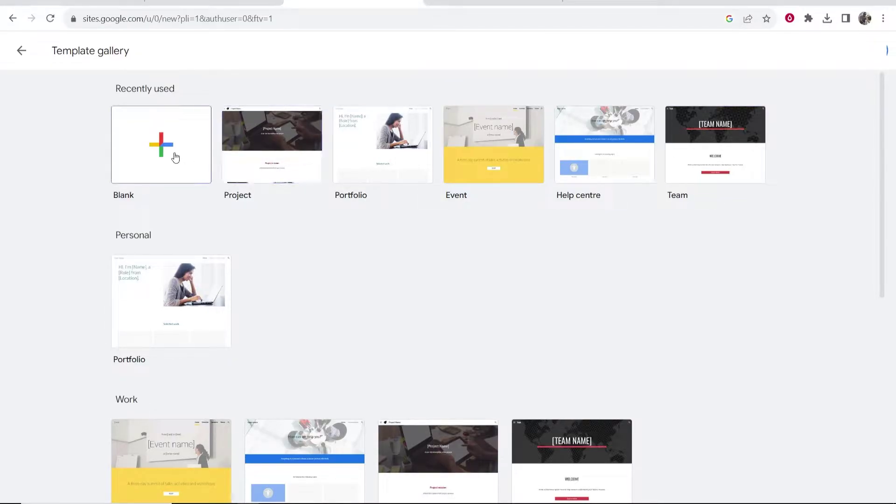
- Browse the template gallery and create a new site from the Blank template
scroll(177, 154, "down", 1)
scroll(103, 177, "down", 6)
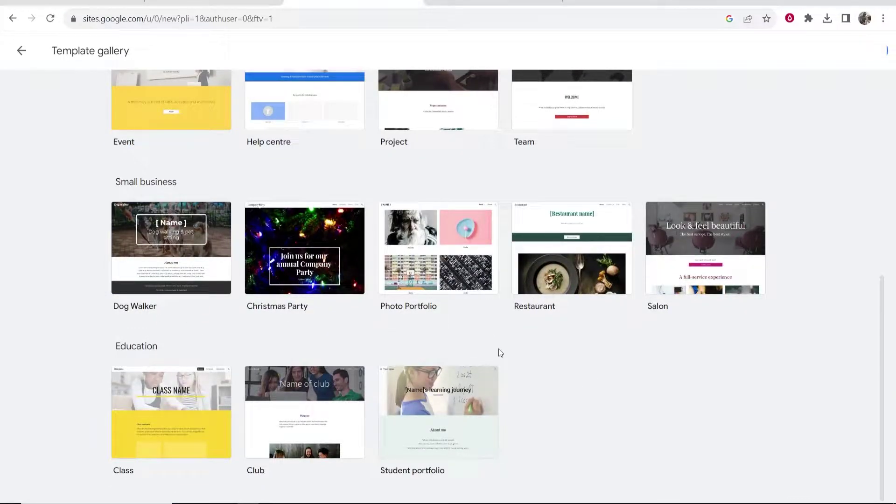
scroll(500, 353, "up", 8)
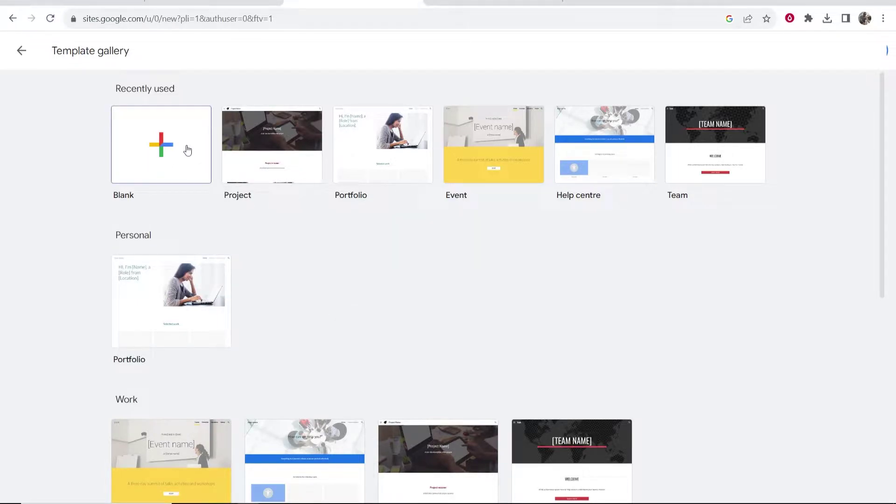
left_click(139, 157)
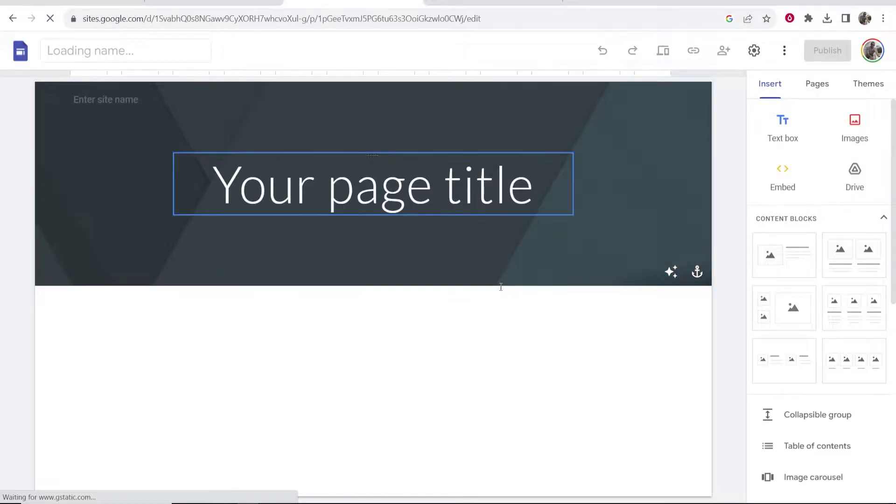
- Replace the placeholder page title with 'Bradleys Gardening'
left_click(537, 186)
left_click_drag(537, 186, 201, 196)
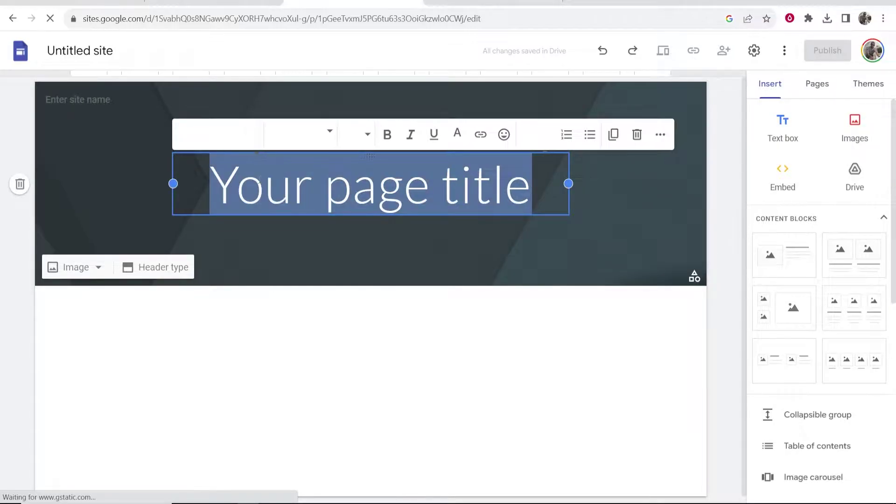
key("BackSpace")
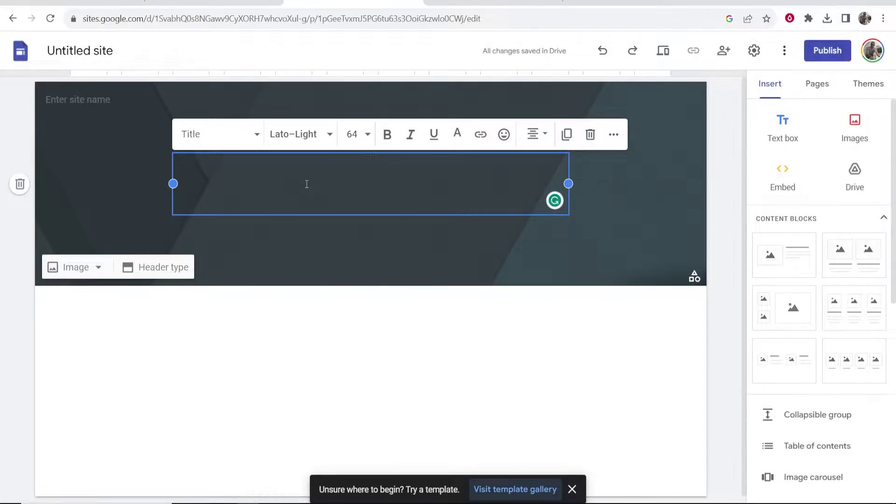
type("Bradleys Gardening")
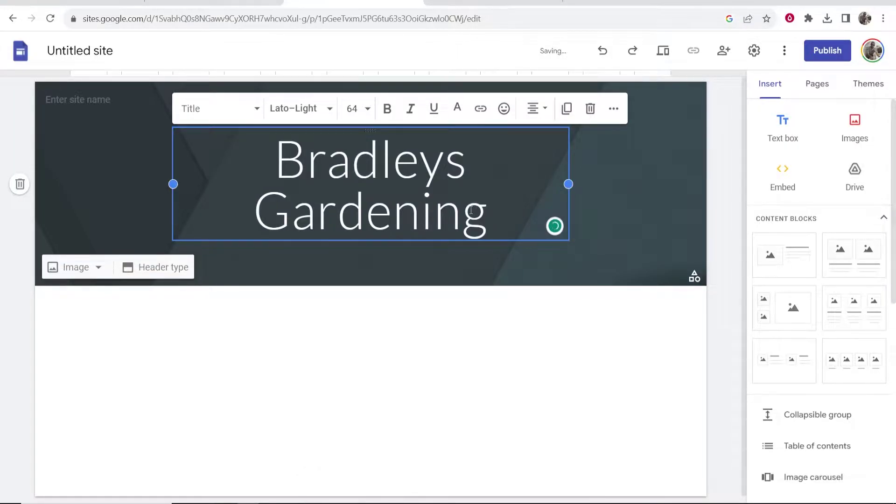
left_click(525, 363)
- Set the title font to Arial
left_click(411, 133)
left_click_drag(307, 159, 266, 159)
left_click(390, 192)
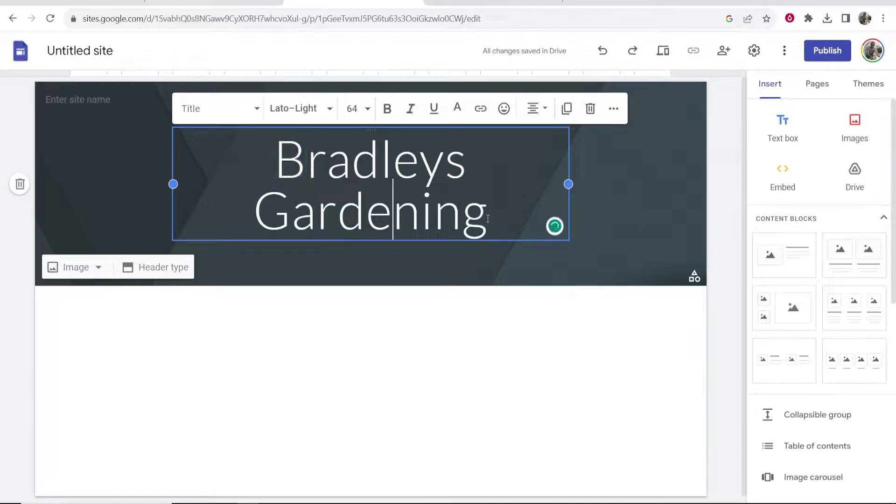
left_click_drag(489, 219, 288, 152)
left_click(310, 110)
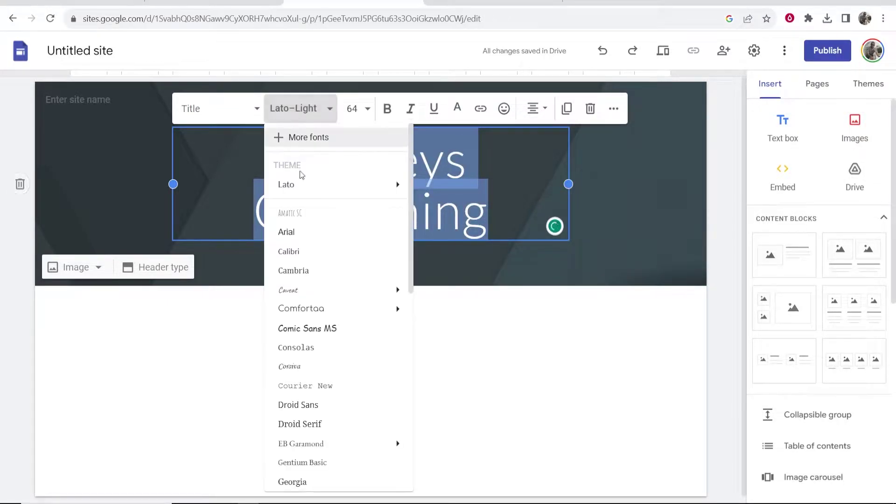
left_click(303, 234)
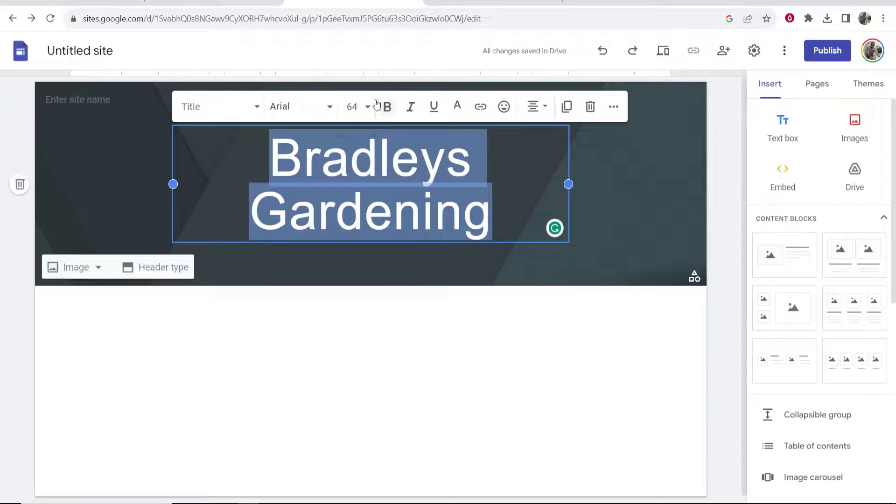
- Make the whole 'Bradleys Gardening' title bold
left_click(376, 104)
left_click(355, 106)
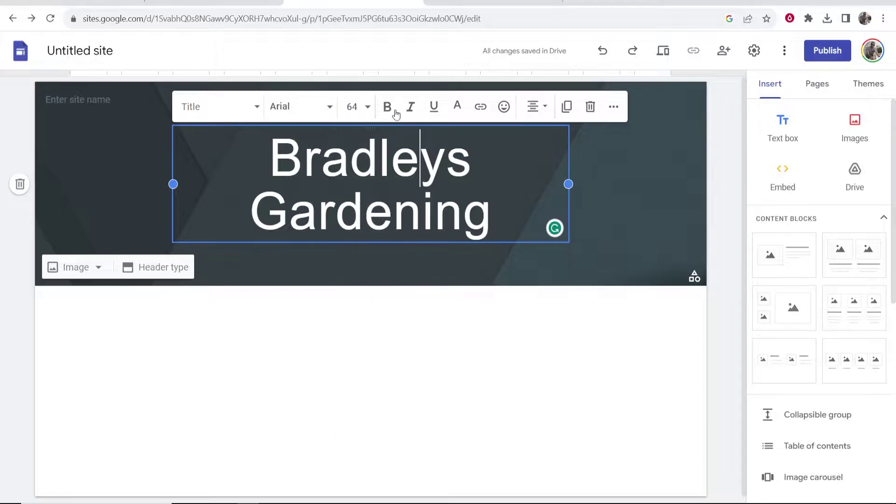
left_click_drag(491, 220, 243, 174)
left_click(387, 107)
left_click(381, 159)
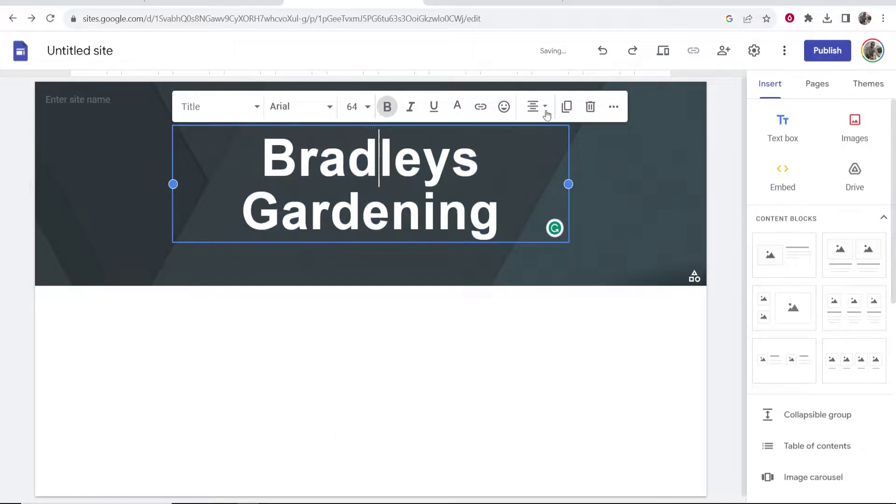
- Enlarge the title text to font size 72
left_click(474, 214)
triple_click(474, 215)
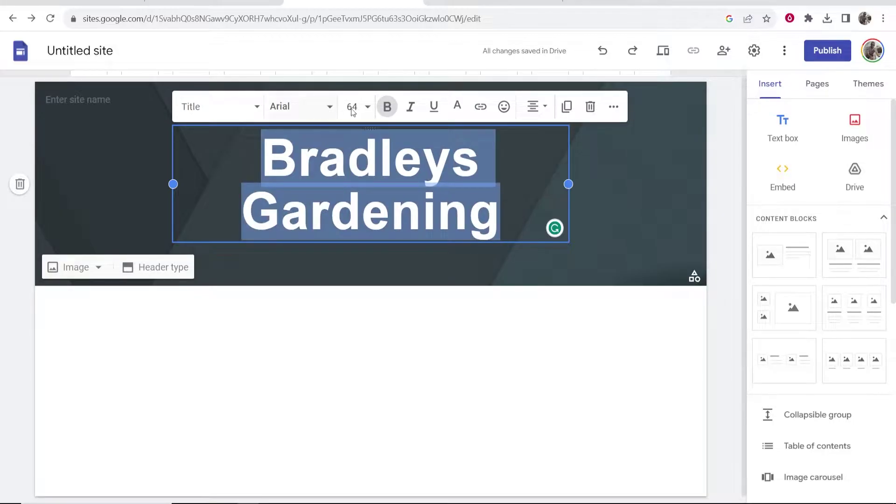
left_click(369, 109)
scroll(364, 304, "down", 2)
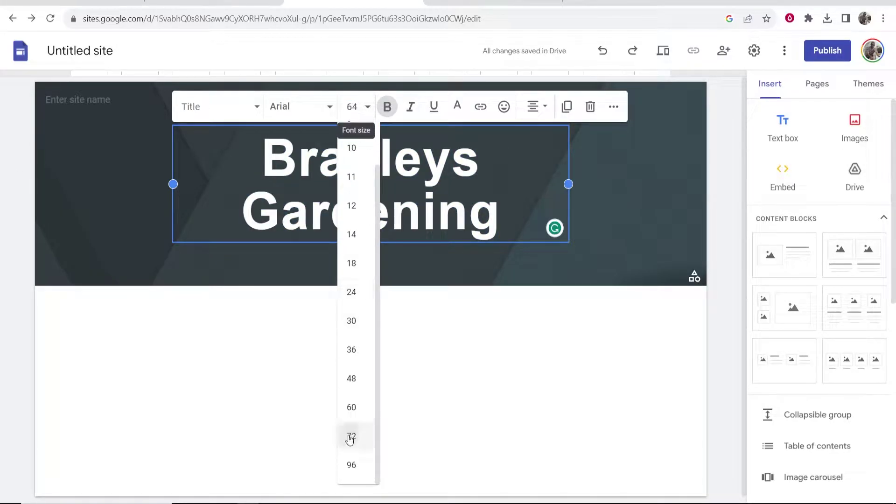
left_click(351, 437)
left_click(396, 328)
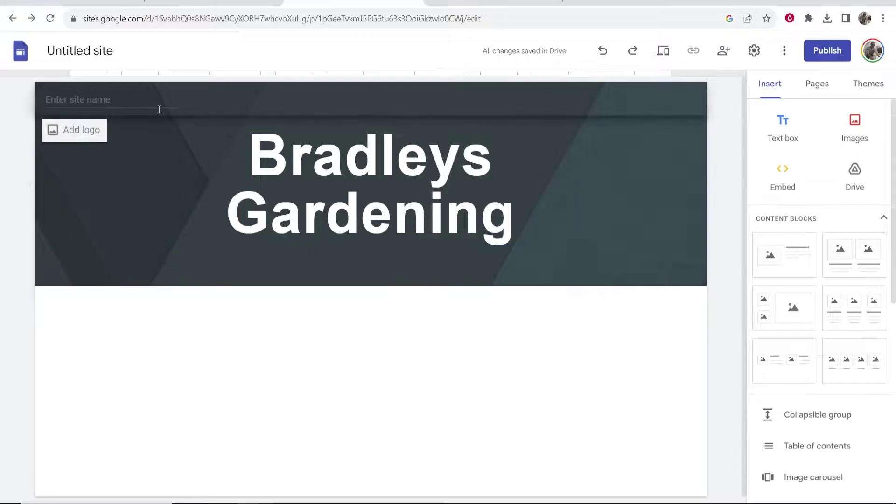
- Enter 'Bradleys Gardening' as the site name in the header corner
left_click(136, 104)
type("bR")
key("BackSpace")
key("BackSpace")
type("B")
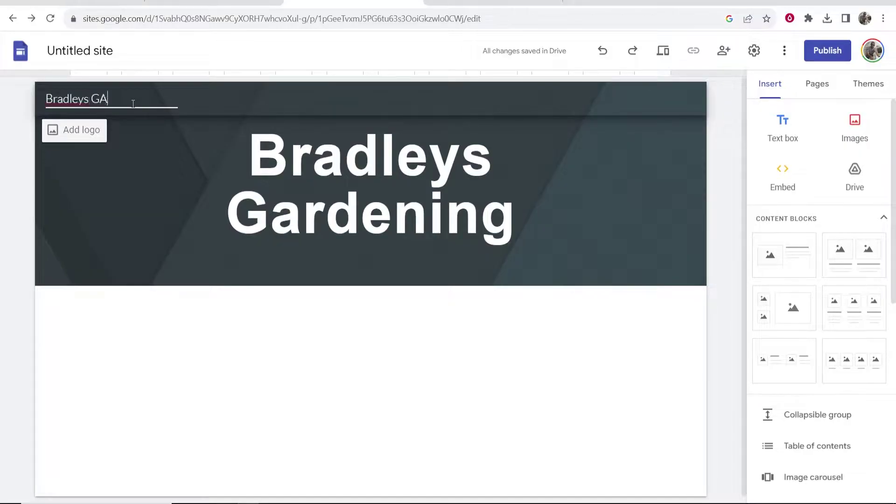
type("radleys Gardening")
left_click(380, 244)
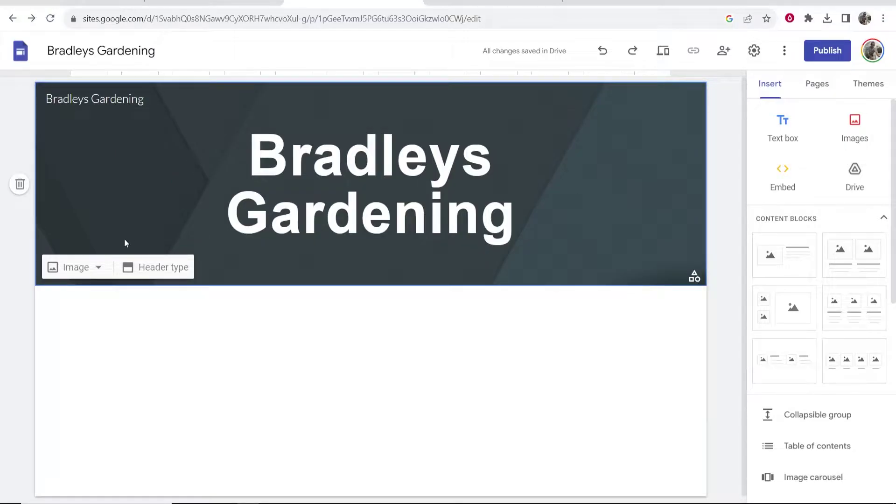
- Try the Title only, Large banner and Cover header types, then settle on Banner
left_click(152, 269)
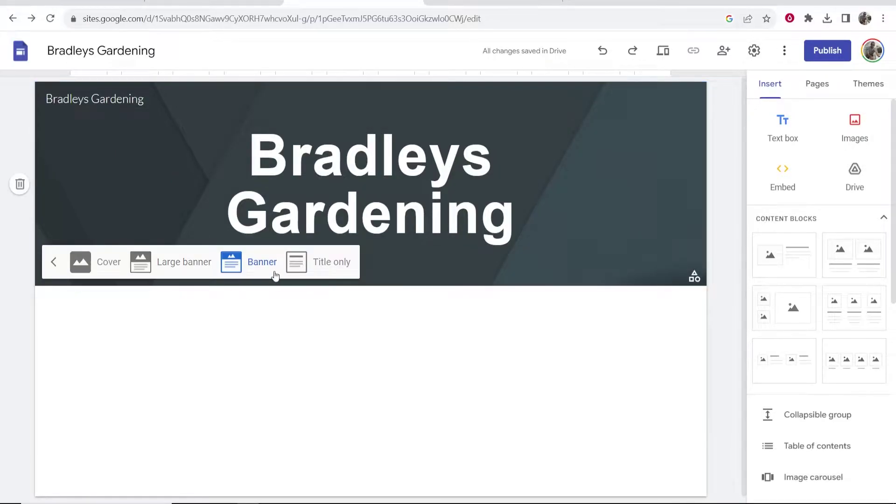
left_click(325, 263)
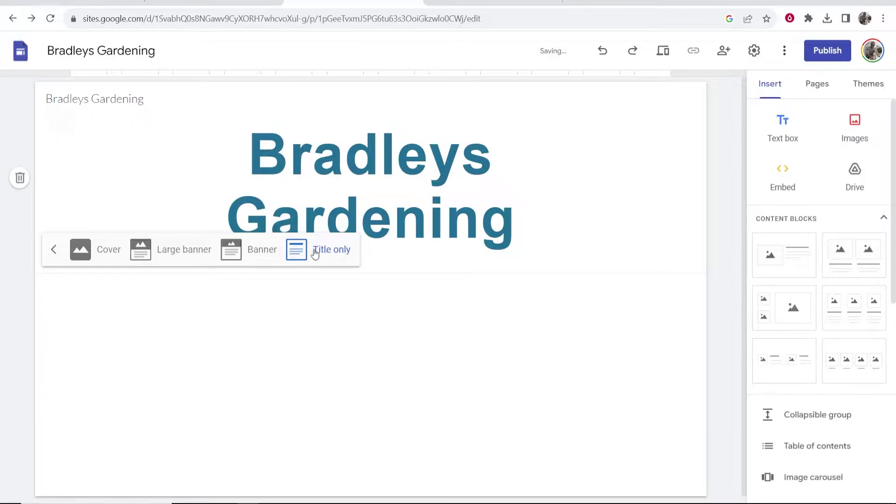
left_click(231, 251)
left_click(187, 264)
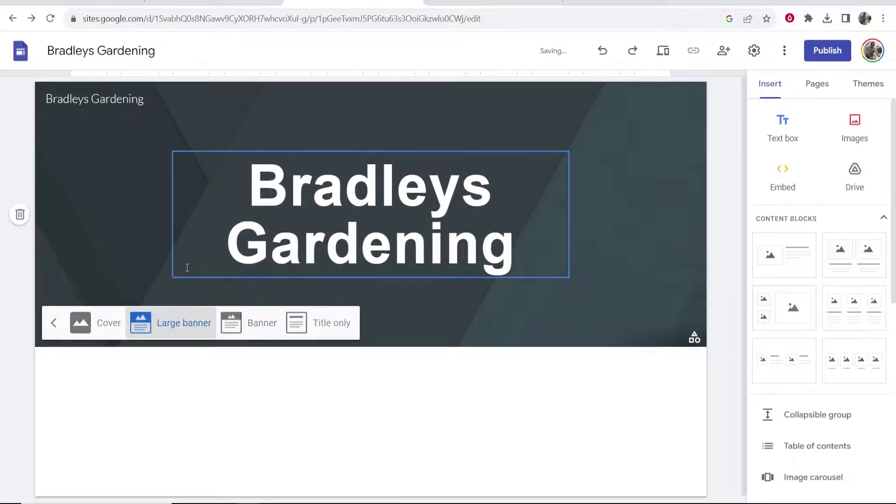
left_click(114, 373)
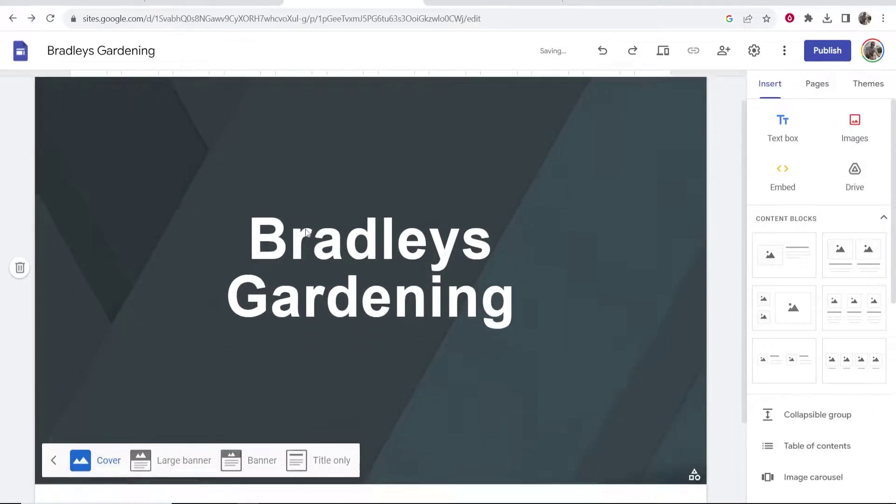
scroll(303, 326, "down", 2)
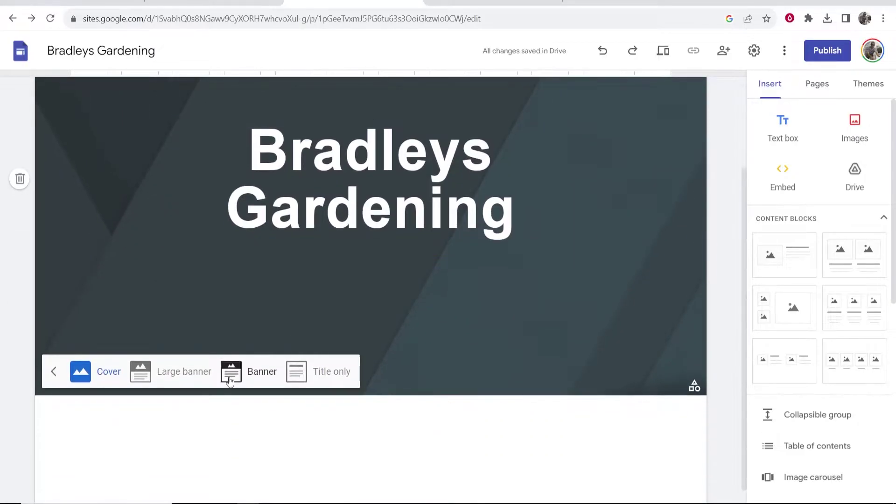
left_click(244, 373)
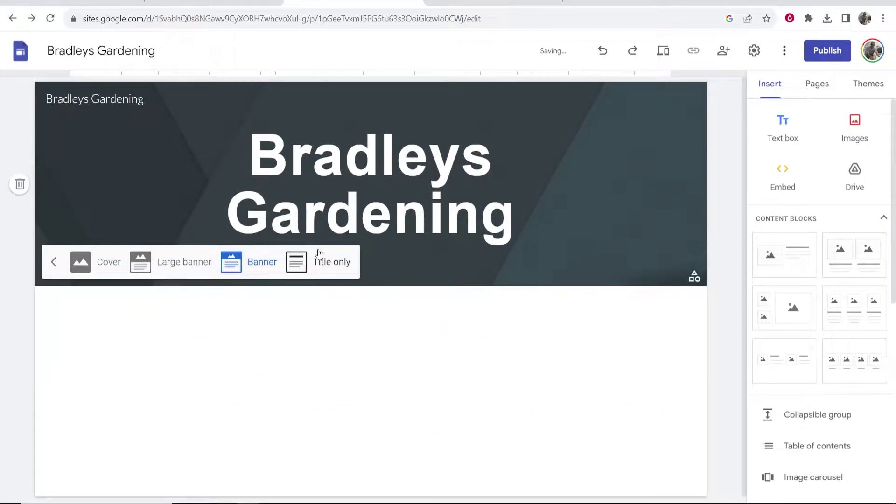
left_click(93, 271)
scroll(411, 210, "down", 3)
left_click(240, 365)
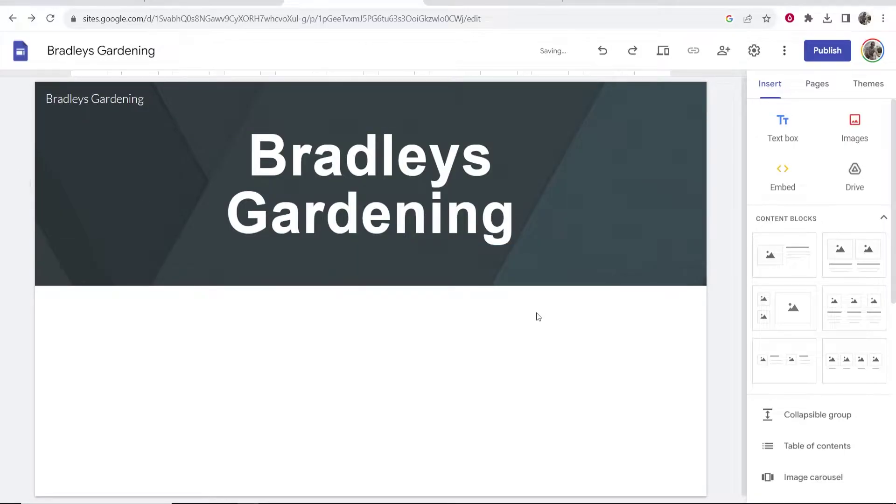
- Open the header image options, then search Unsplash for 'gardening' photos
left_click(96, 272)
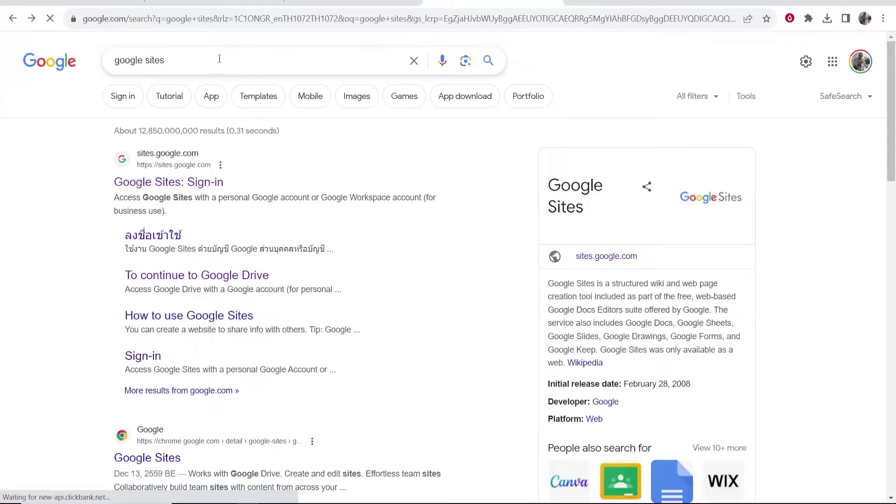
left_click_drag(220, 59, 2, 47)
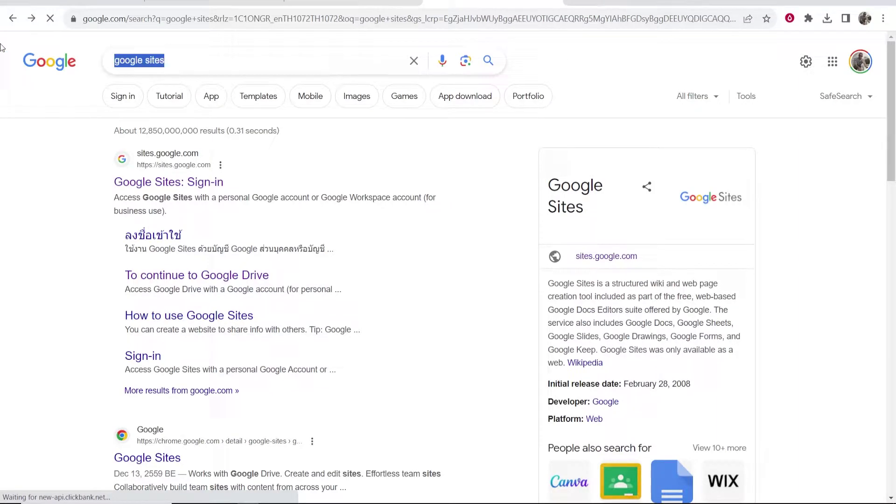
type("unsplash")
key("Return")
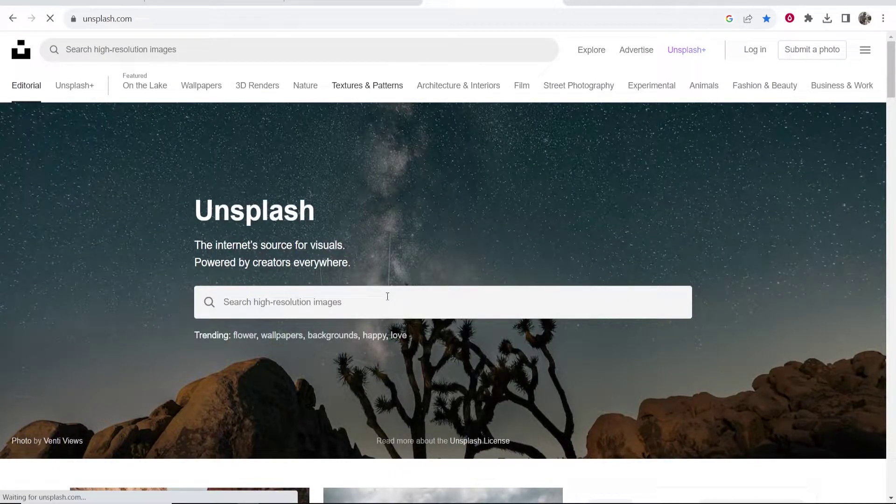
left_click(375, 300)
type("gardening")
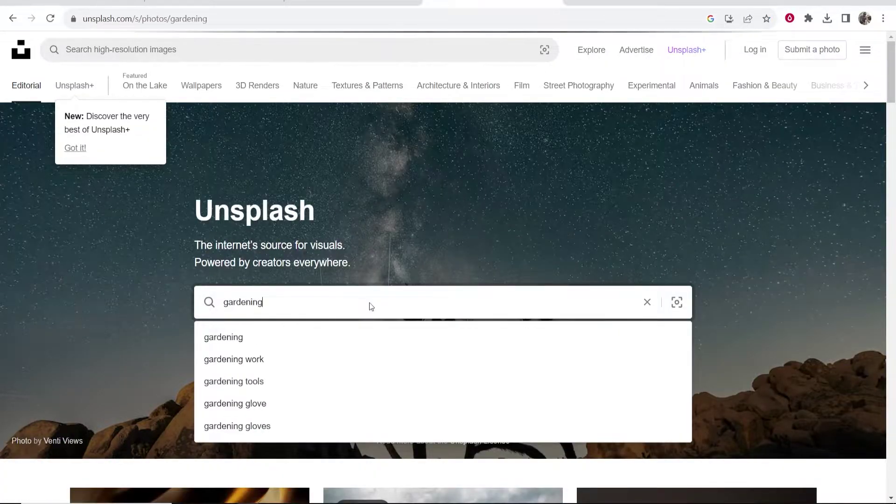
key("Return")
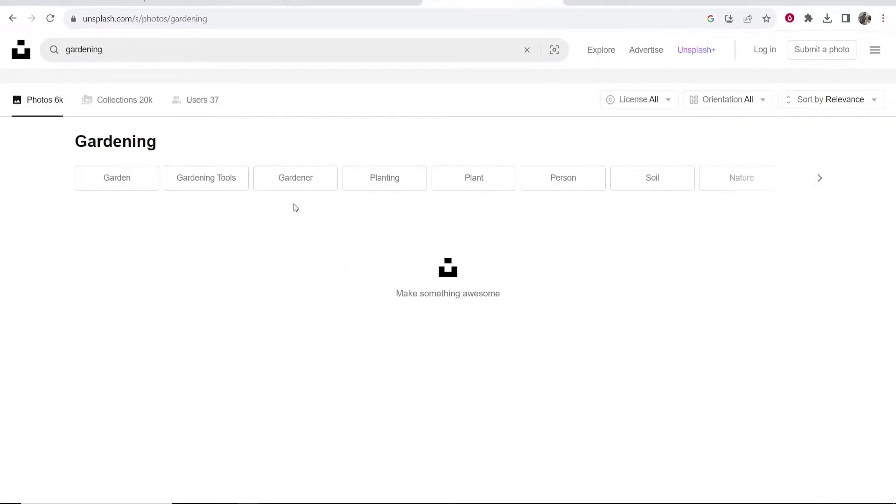
- Download the soil-filled green trowel photo and choose to upload a header image
scroll(350, 224, "down", 2)
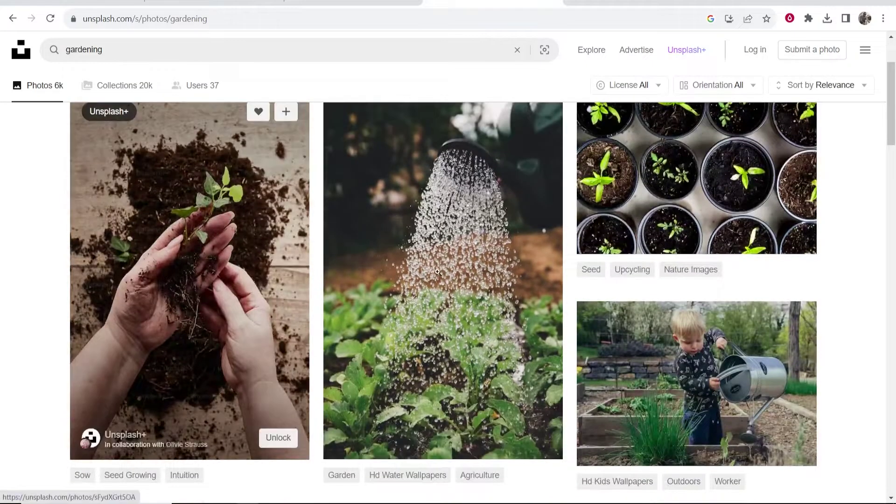
scroll(712, 327, "down", 5)
scroll(687, 255, "up", 7)
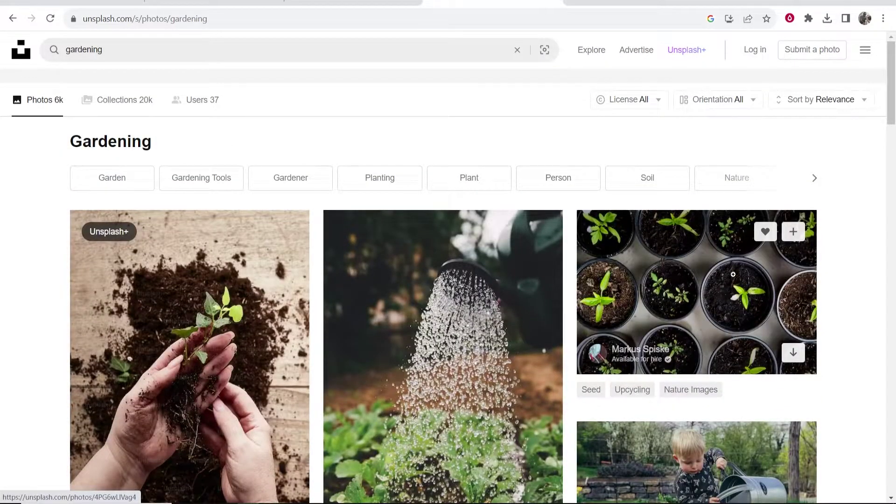
scroll(680, 297, "down", 8)
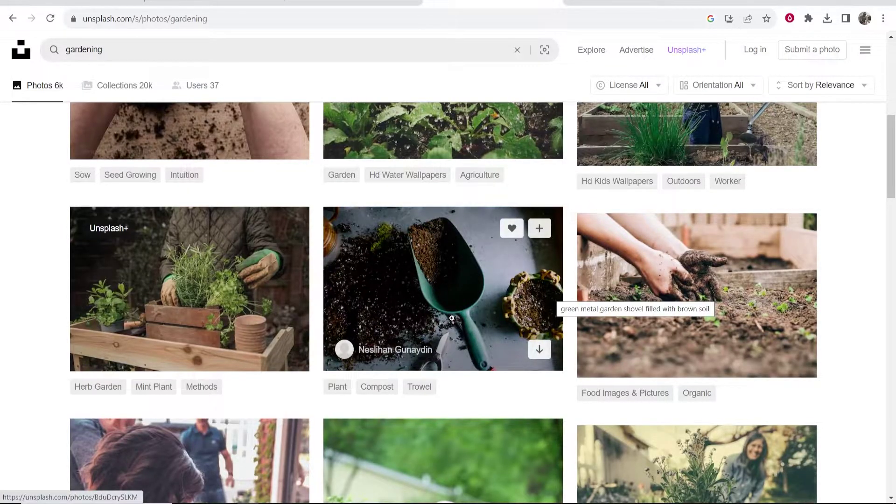
left_click(539, 353)
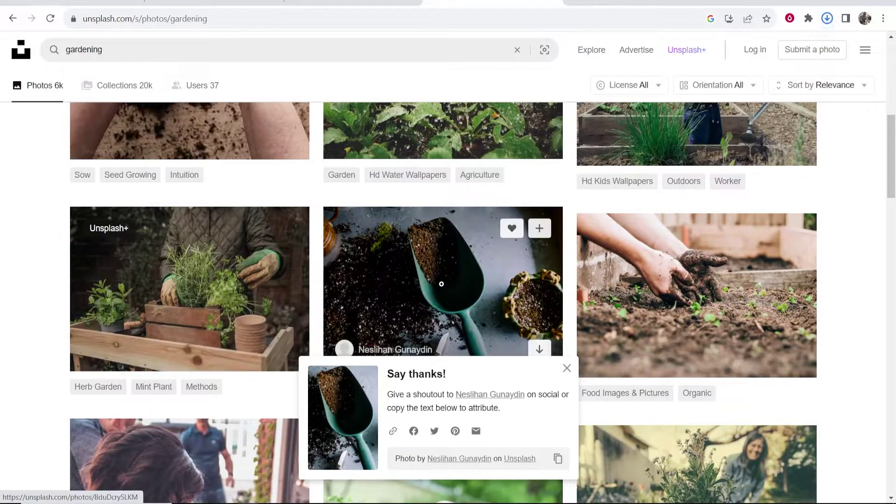
left_click(354, 2)
left_click(79, 320)
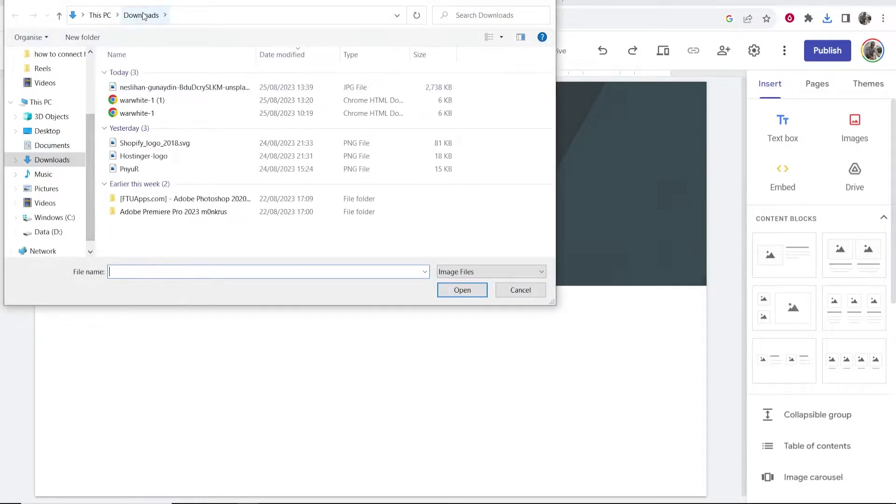
- Set the downloaded trowel JPG from Downloads as the header background image
double_click(187, 87)
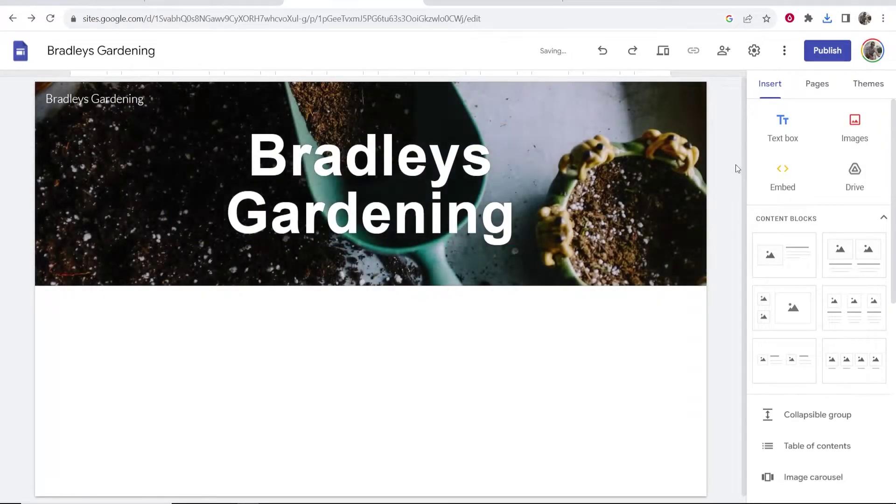
scroll(737, 168, "down", 1)
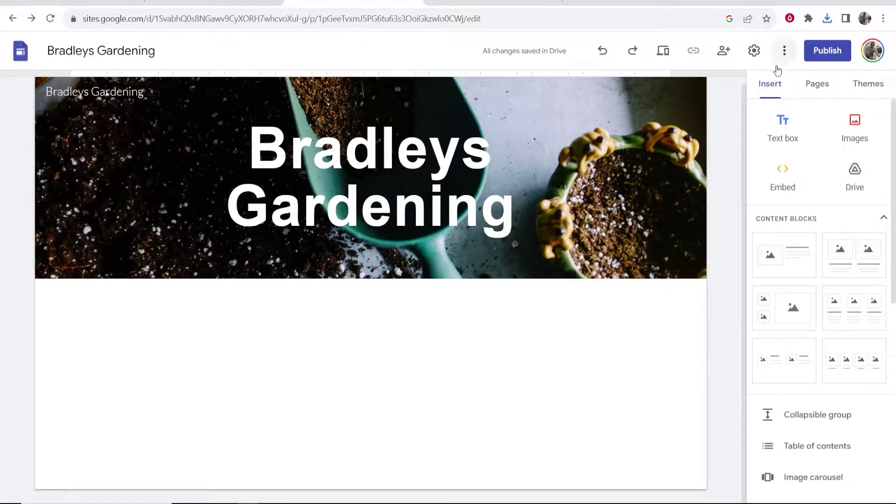
scroll(800, 194, "down", 8)
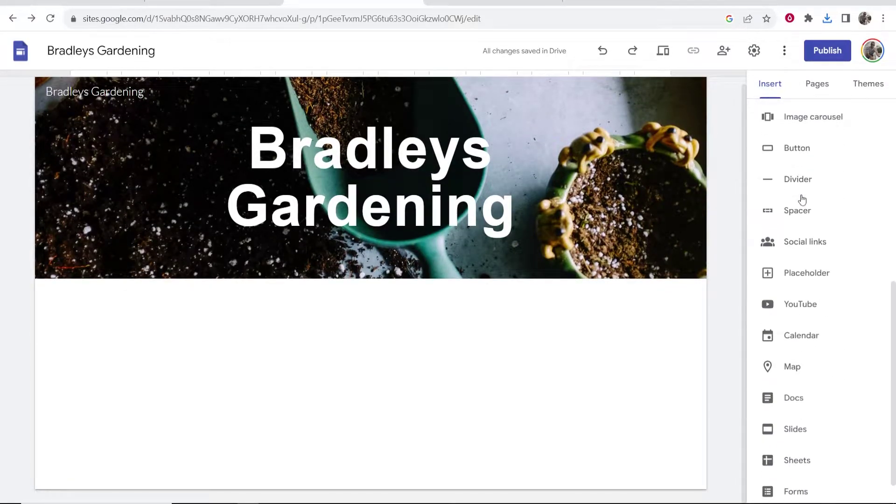
- Open the Themes panel and view the Simple theme's font styles without changing them
scroll(801, 196, "up", 9)
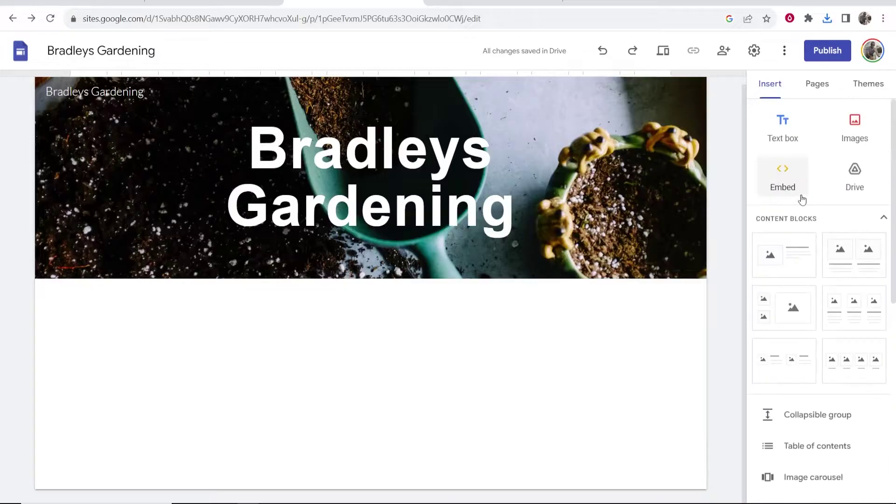
left_click(813, 86)
left_click(858, 86)
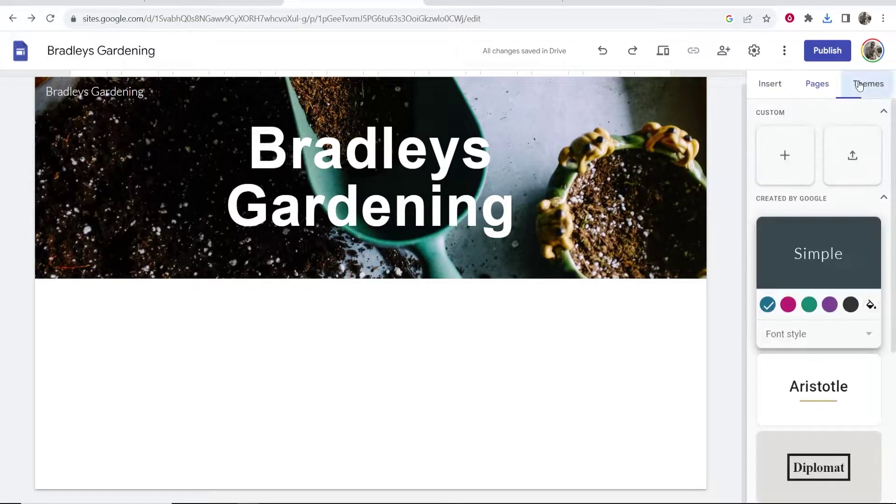
scroll(852, 239, "down", 5)
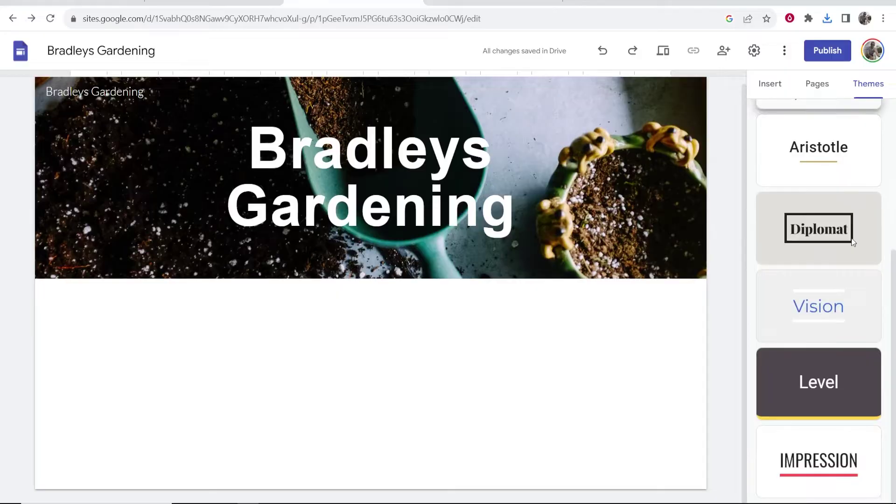
scroll(865, 361, "up", 5)
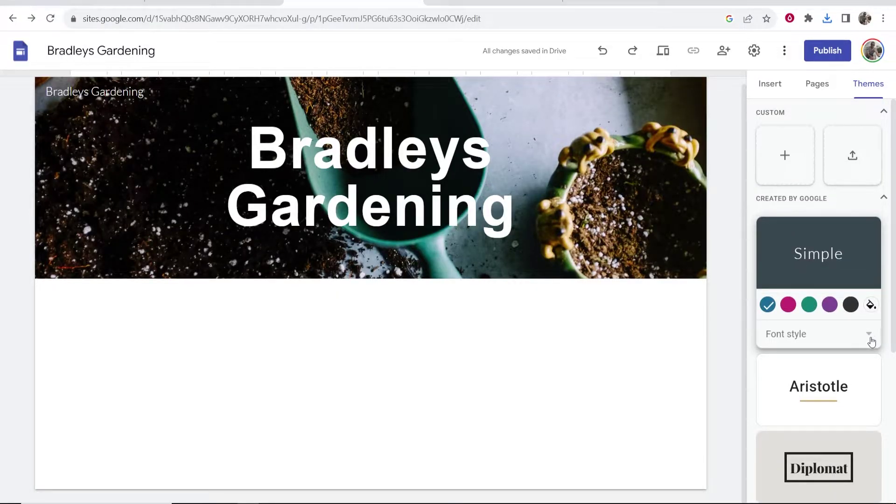
left_click(788, 162)
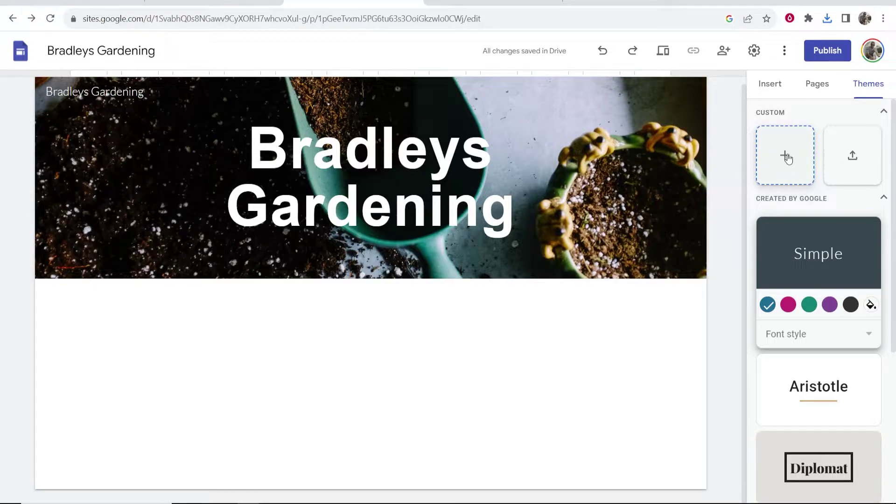
left_click(871, 345)
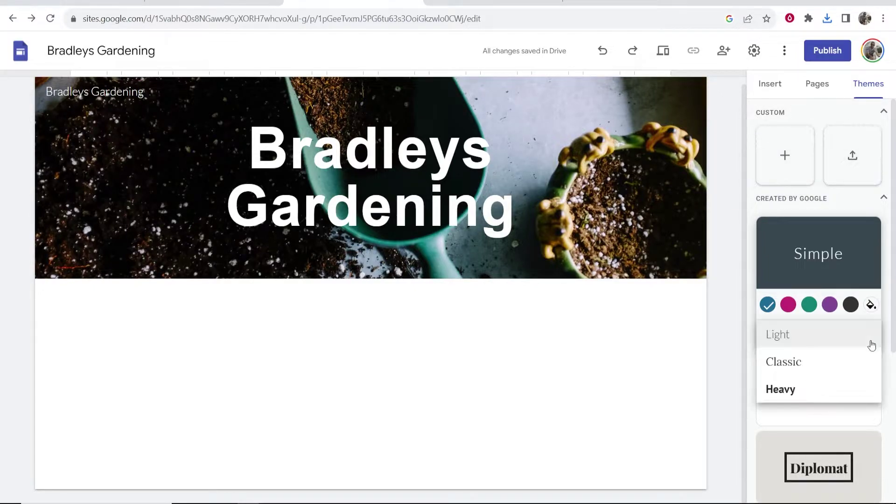
left_click(885, 305)
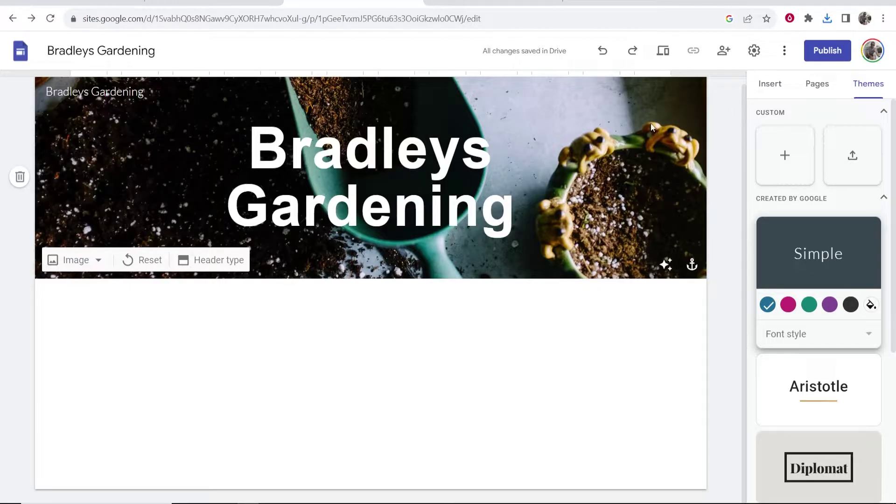
- Try green, purple and pink colours for the Simple theme, ending on blue
left_click(810, 306)
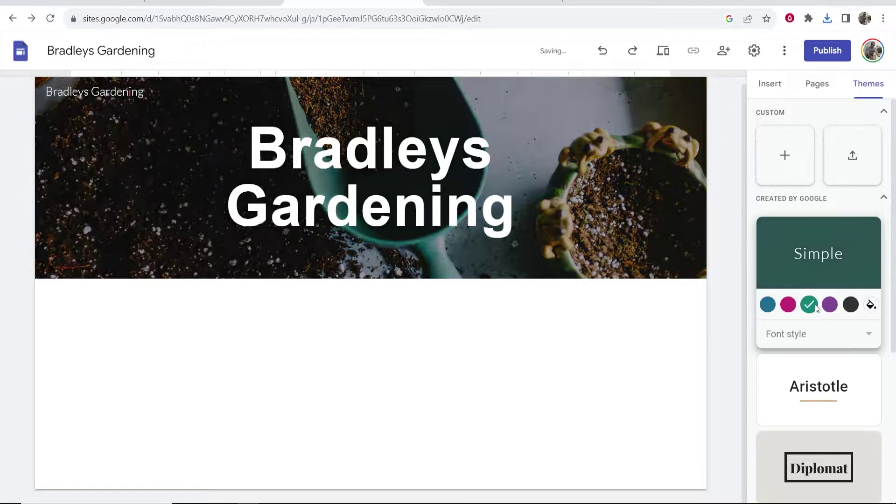
left_click(829, 306)
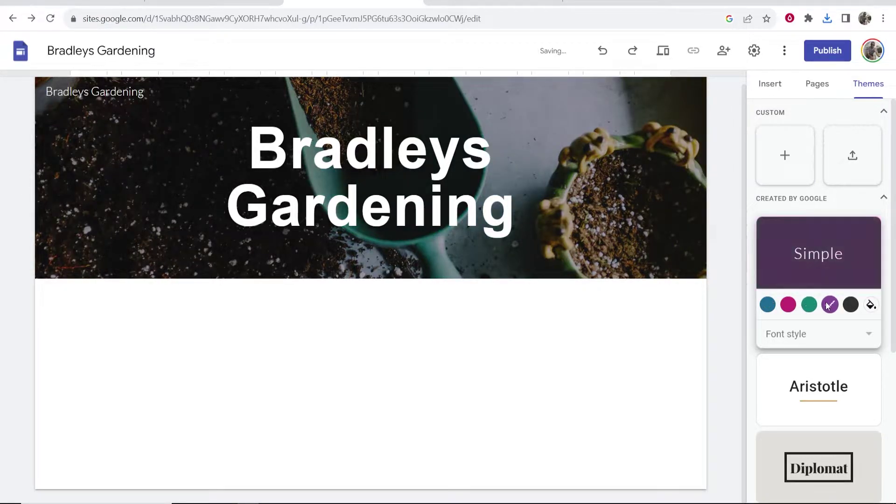
left_click(774, 306)
left_click(791, 306)
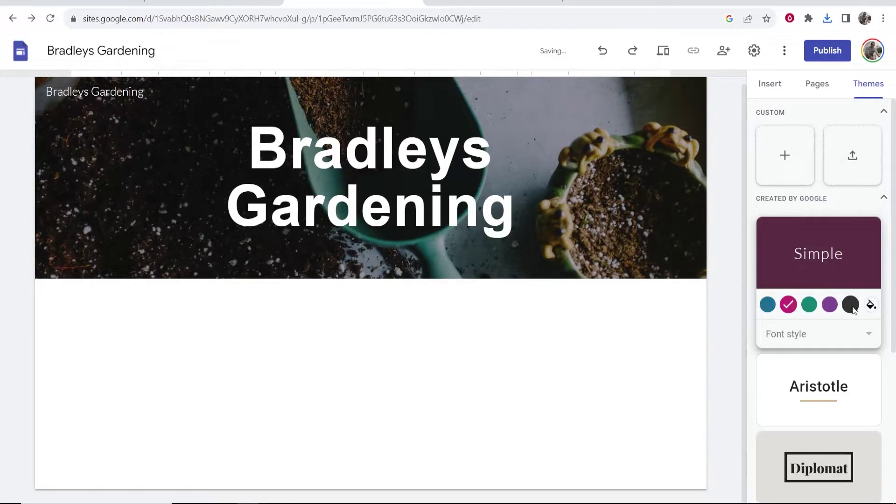
left_click(768, 305)
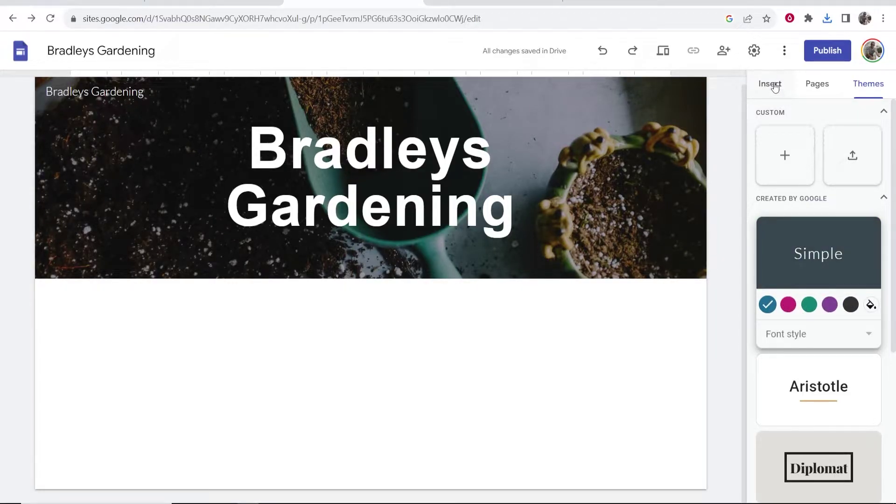
- Drag the image-with-text content block from Insert onto the page below the header
left_click(775, 87)
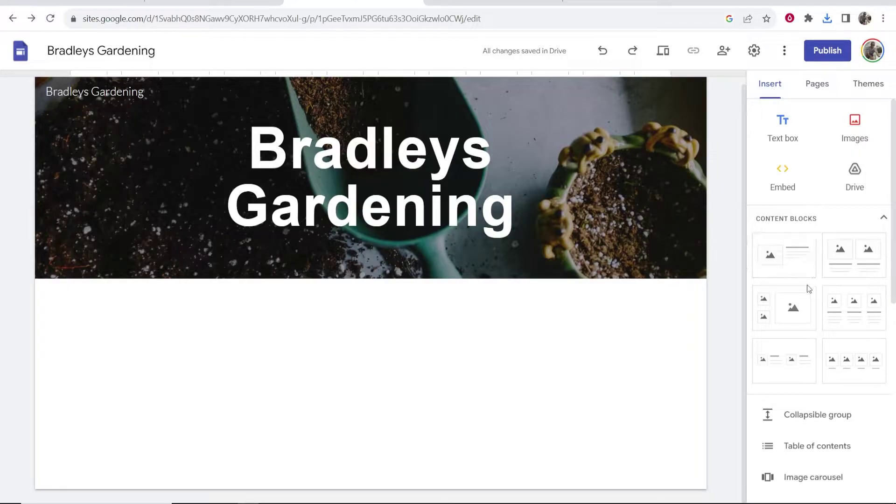
scroll(809, 289, "down", 1)
scroll(811, 290, "up", 1)
left_click_drag(746, 276, 391, 346)
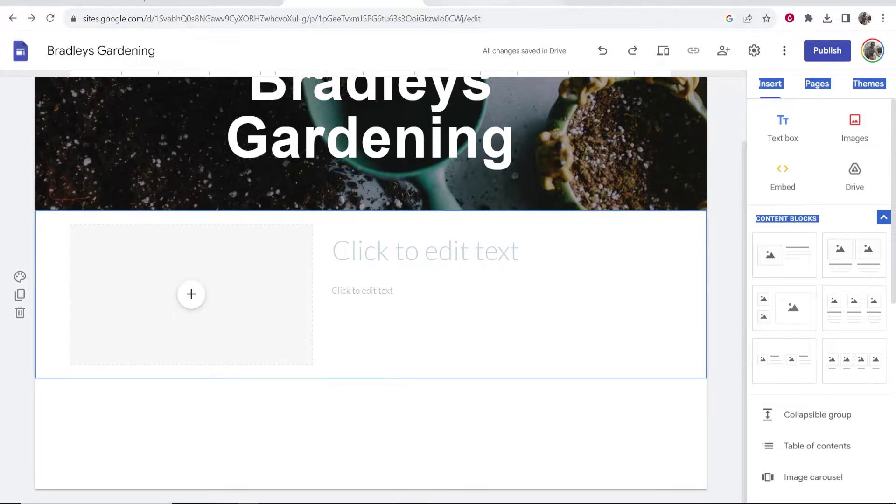
- Dismiss the Unsplash attribution popup and download the gloved-hands seedling photo
left_click(493, 3)
scroll(800, 212, "down", 10)
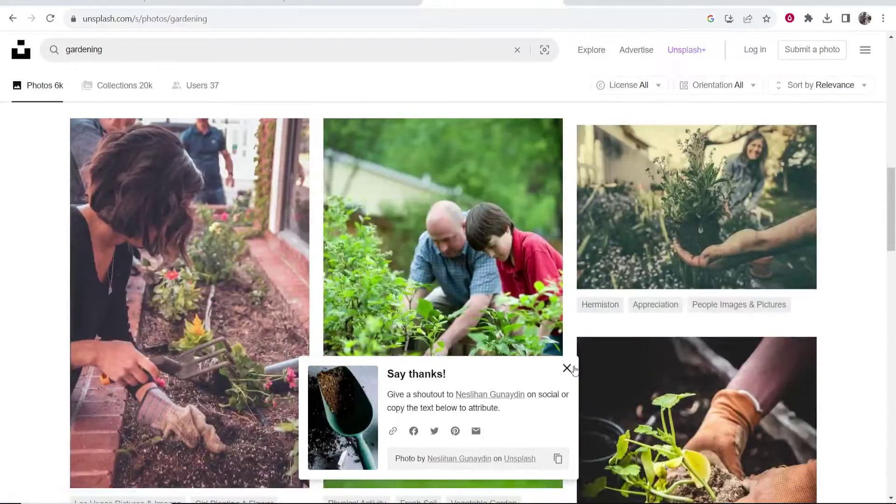
left_click(567, 369)
scroll(576, 371, "down", 4)
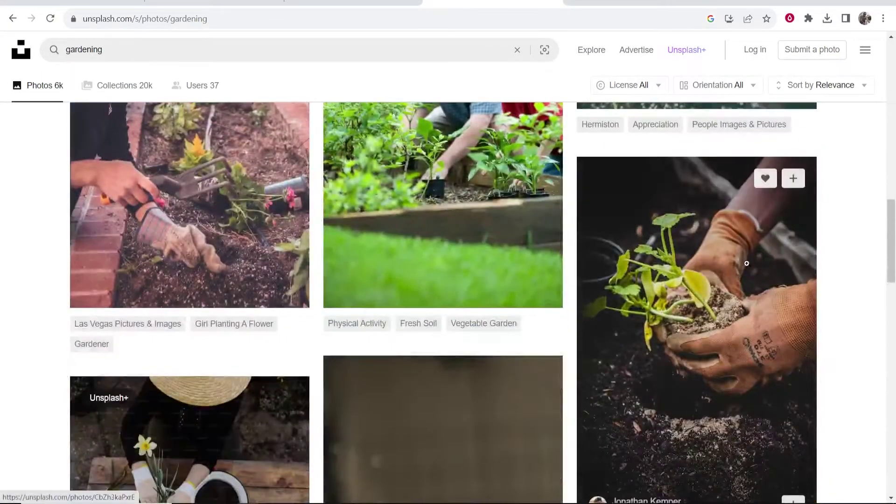
scroll(770, 232, "down", 3)
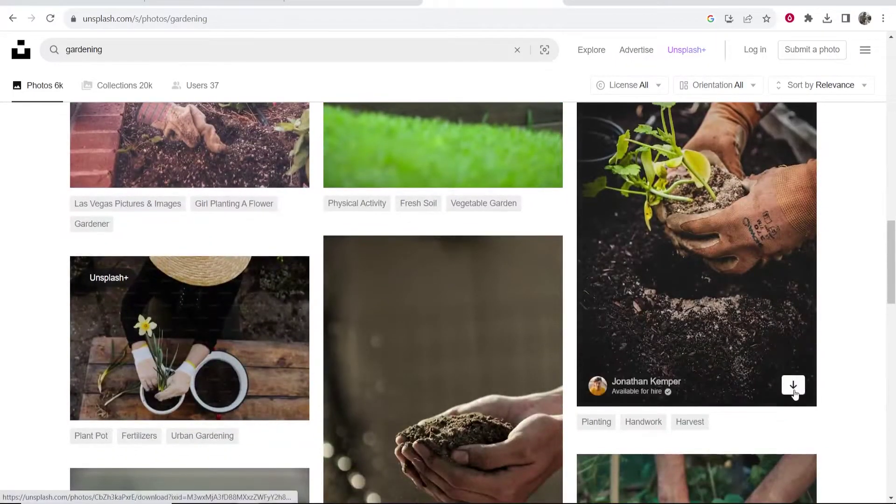
left_click(793, 385)
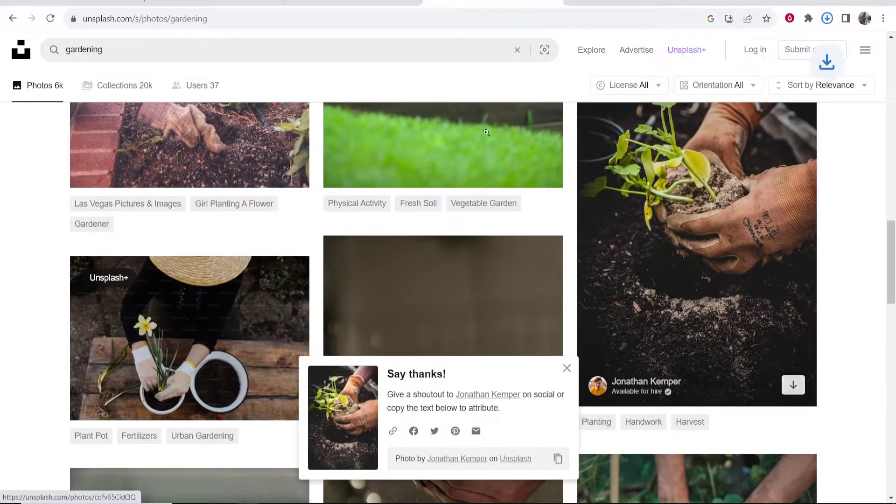
left_click(321, 8)
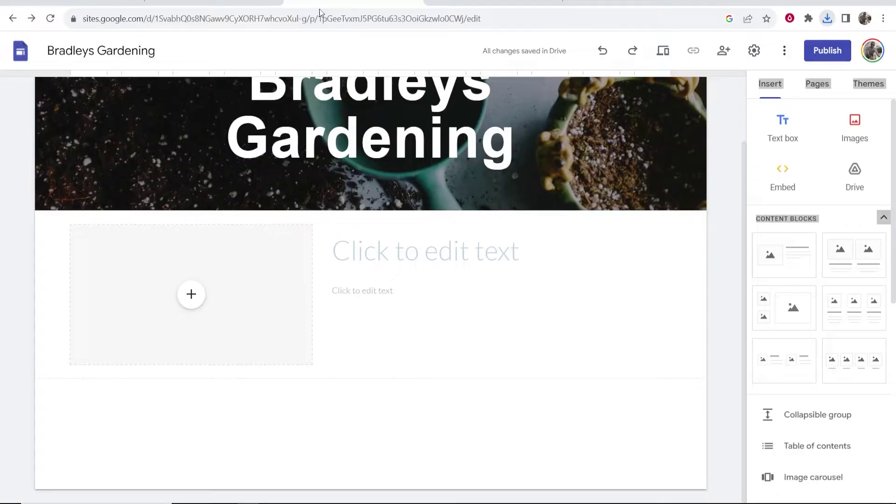
- Upload the seedling photo into the section's image placeholder
left_click(191, 294)
left_click(209, 332)
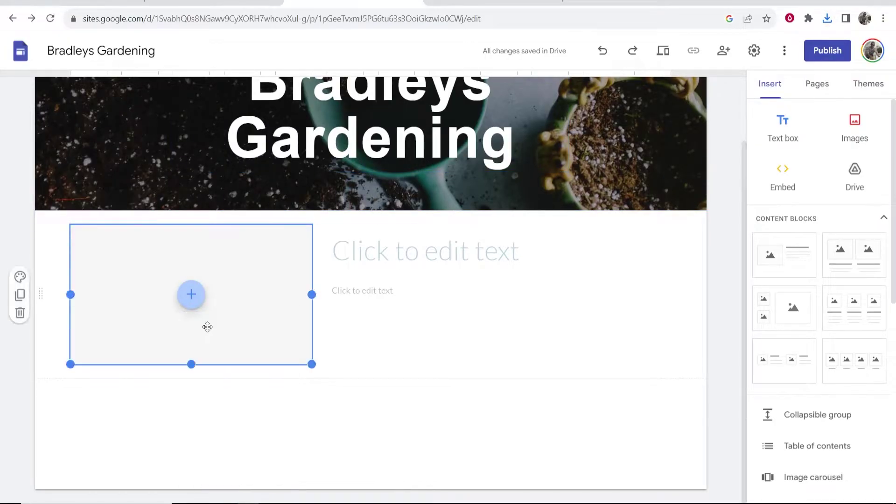
double_click(123, 90)
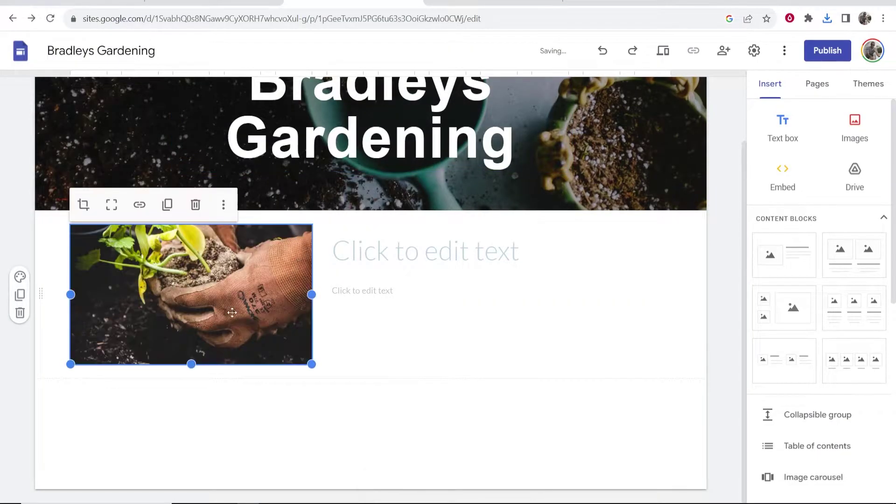
- Add the title 'Bradleys Gardening' and centre it
left_click(411, 275)
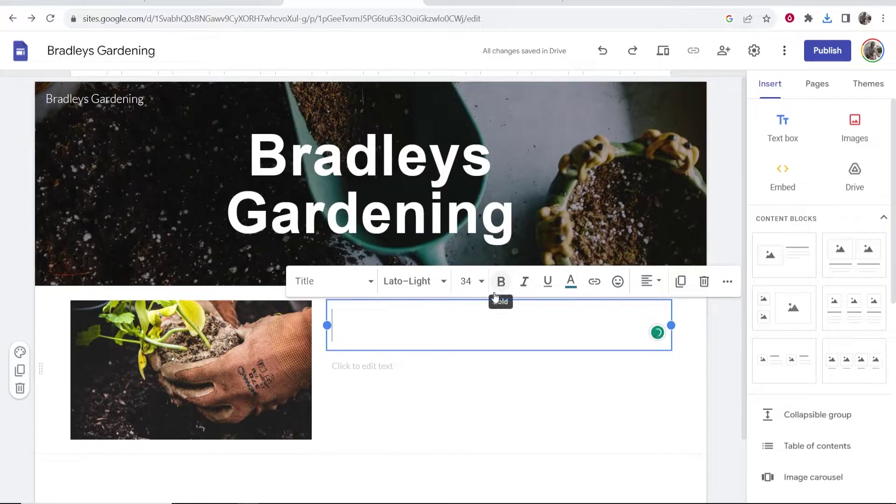
type("BradleyS")
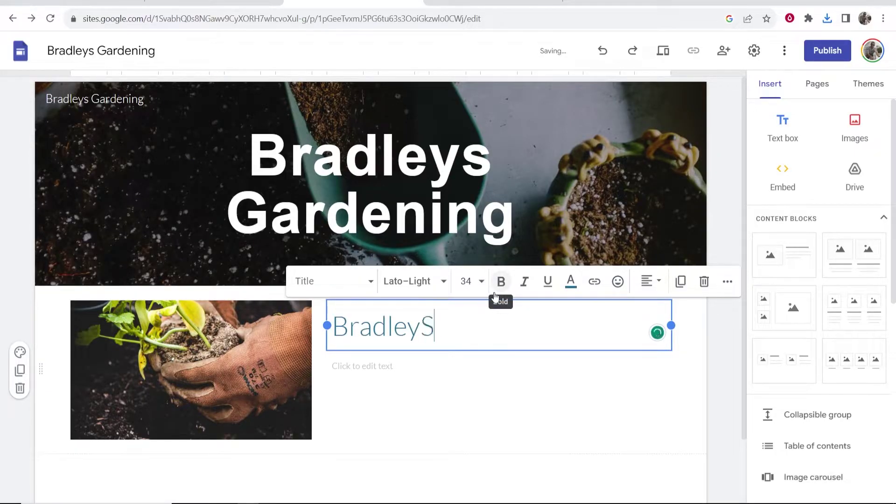
key("BackSpace")
type("s Gardening")
left_click_drag(560, 327, 338, 322)
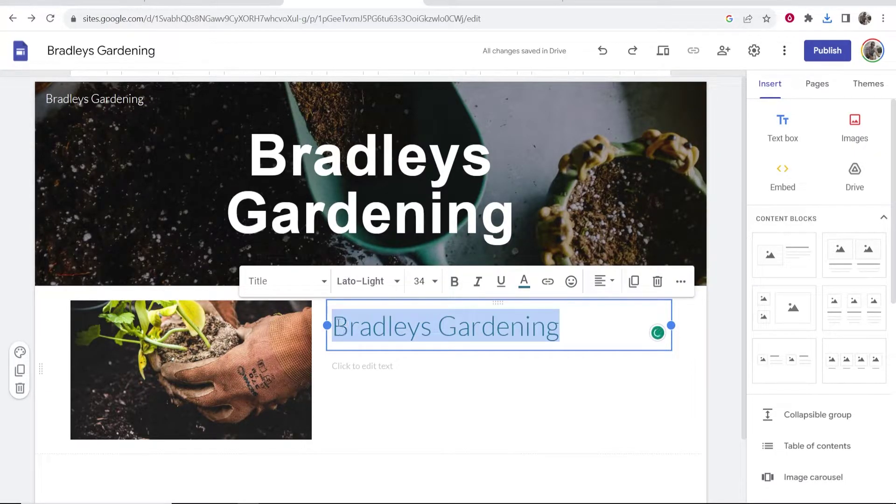
left_click(602, 281)
left_click(601, 344)
- Add the line 'The best gardener in London' at 24 pt and centre it
left_click(611, 362)
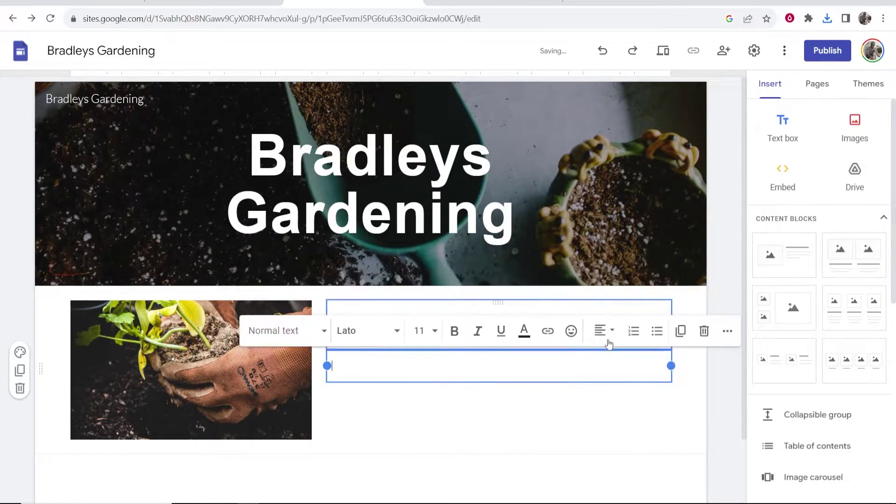
left_click_drag(615, 326, 374, 335)
left_click(488, 372)
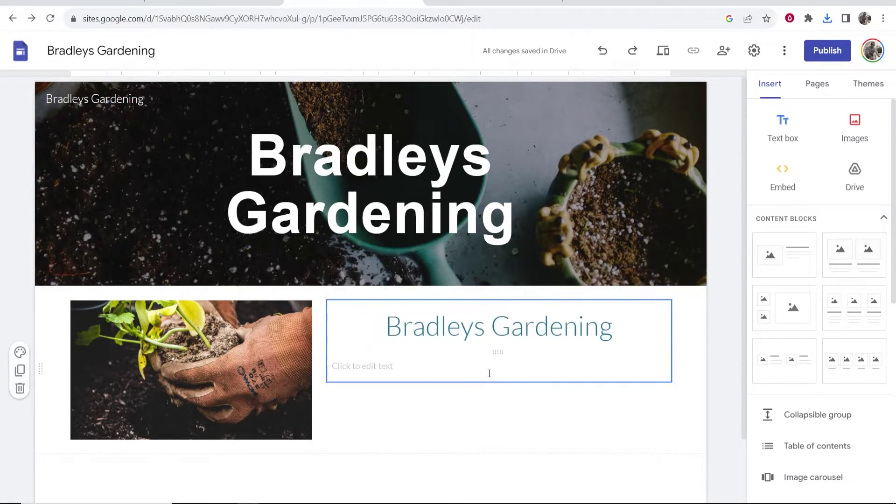
type("The best gardener in London")
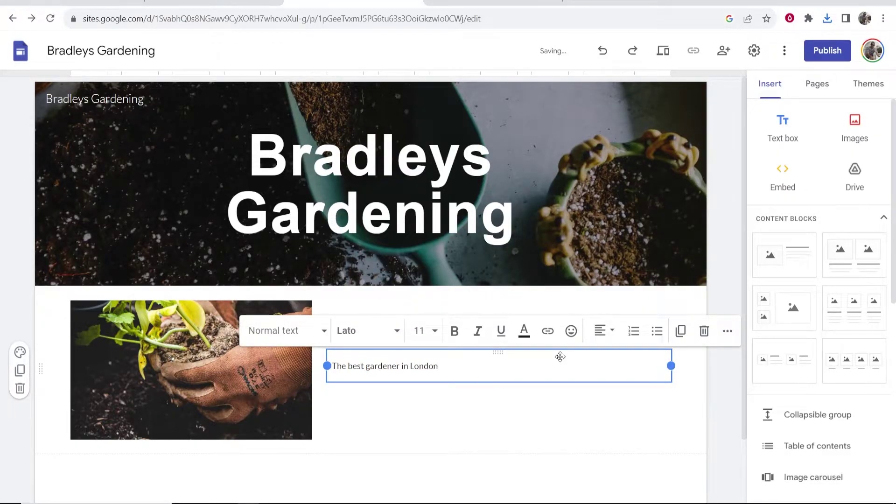
left_click_drag(441, 366, 333, 365)
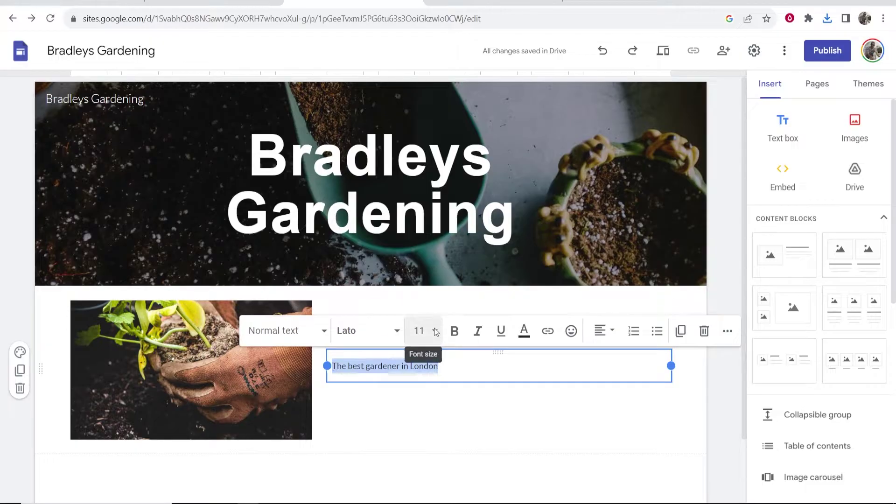
left_click(419, 331)
scroll(432, 292, "down", 3)
left_click(419, 182)
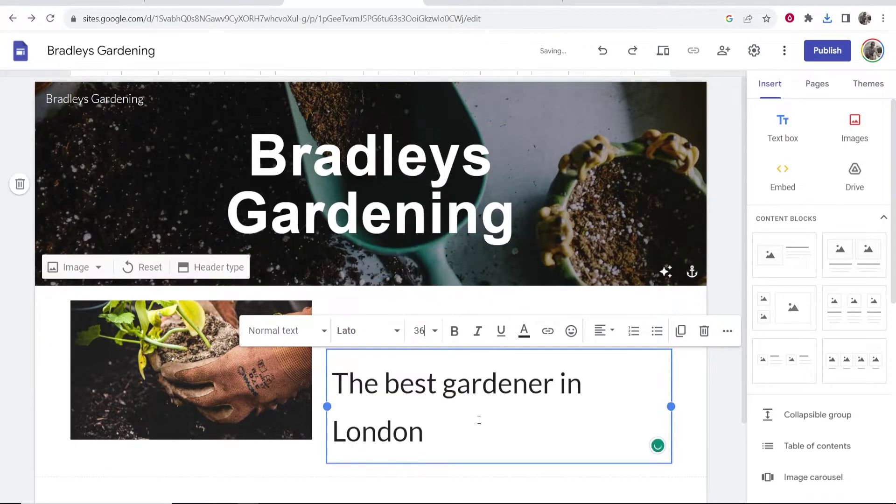
key("ctrl+z")
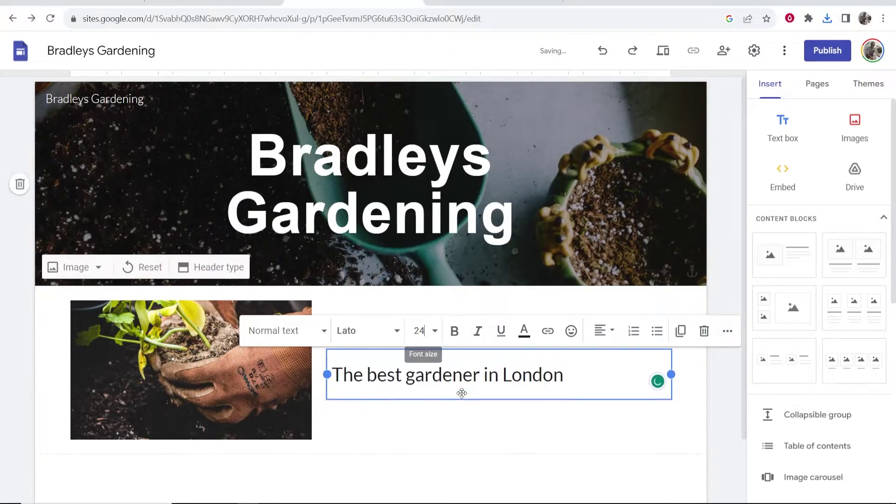
left_click(603, 331)
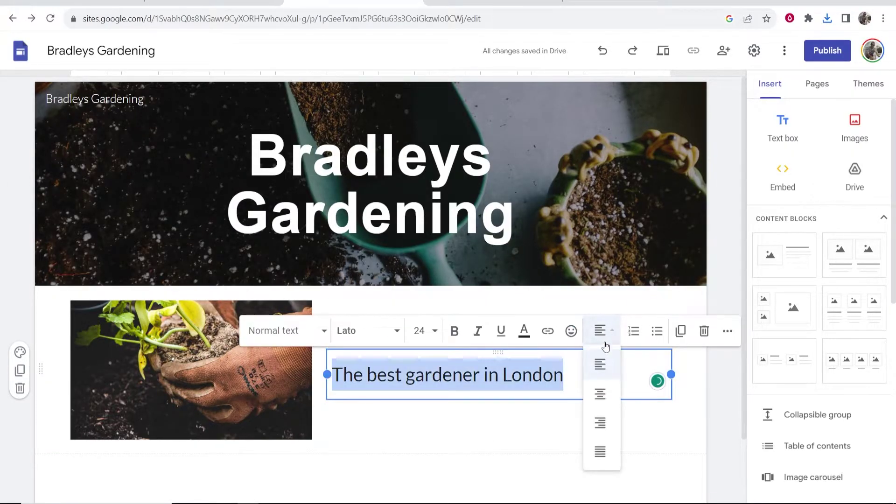
left_click(601, 394)
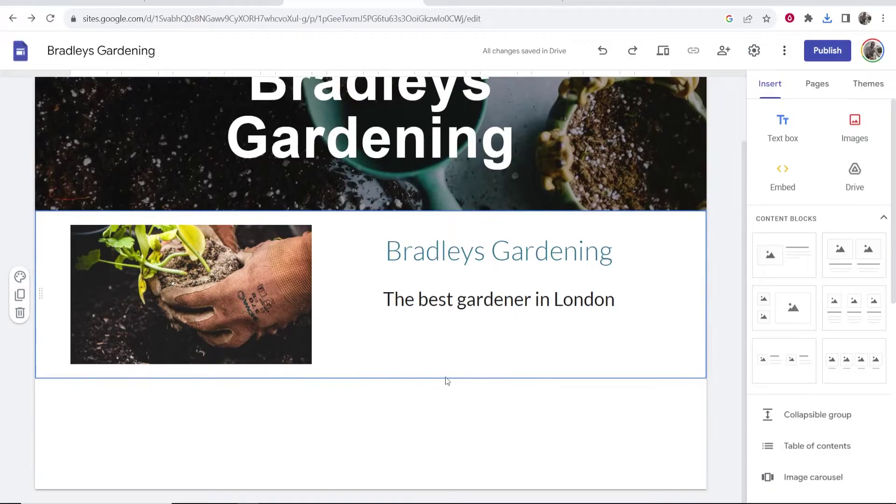
- Start a map insert and locate London, UK by searching 'london'
scroll(814, 162, "down", 6)
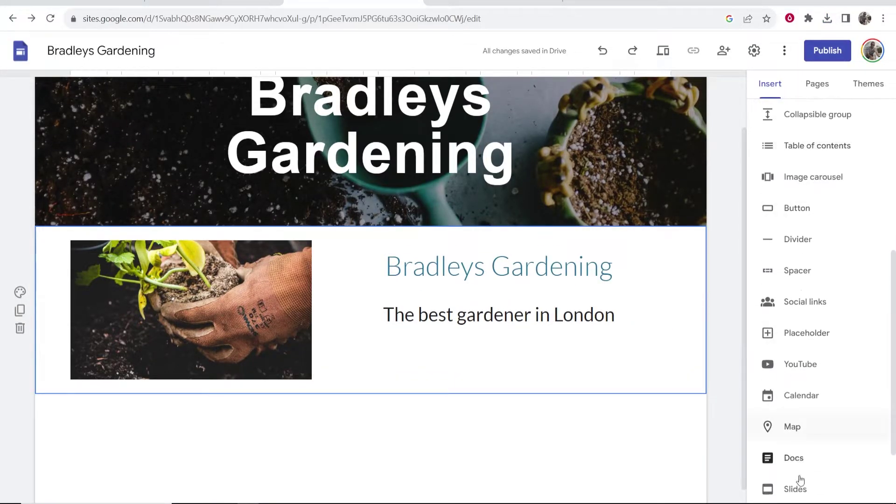
scroll(814, 195, "down", 1)
scroll(813, 195, "down", 1)
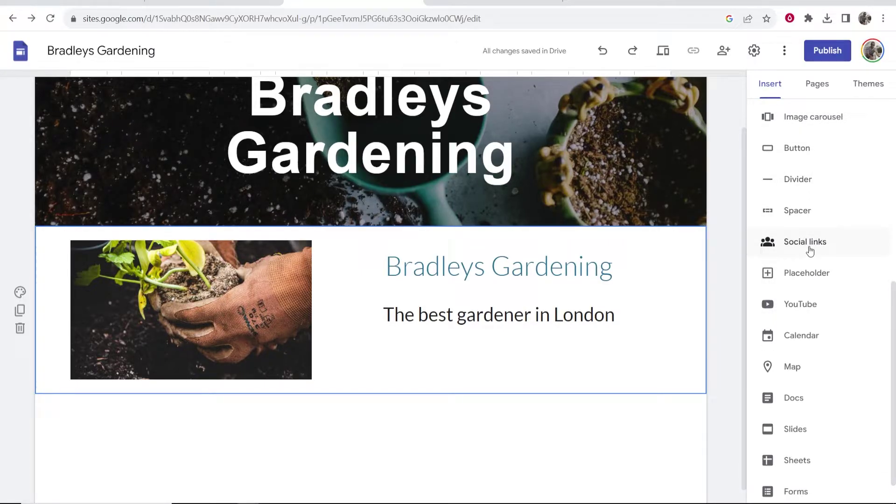
scroll(810, 337, "down", 1)
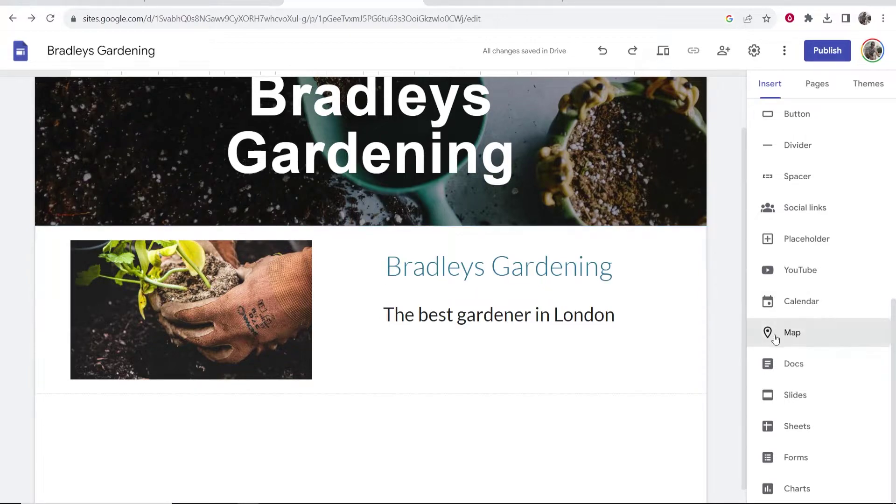
left_click(833, 338)
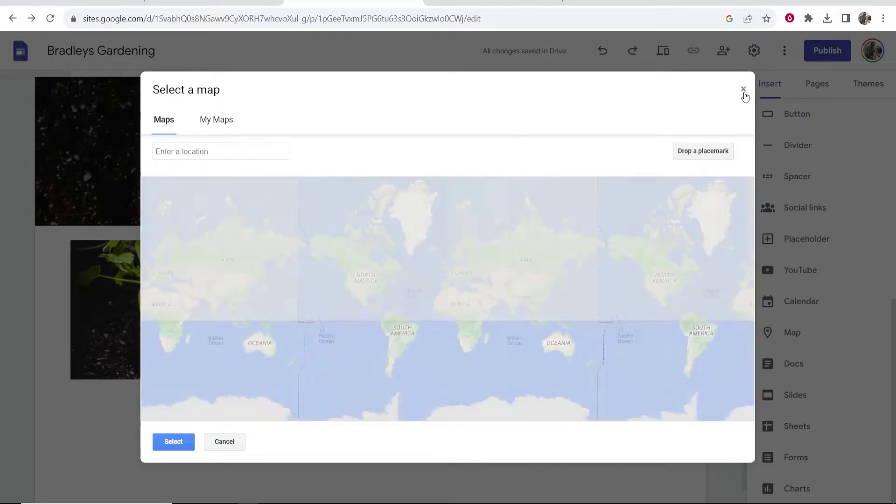
left_click(741, 85)
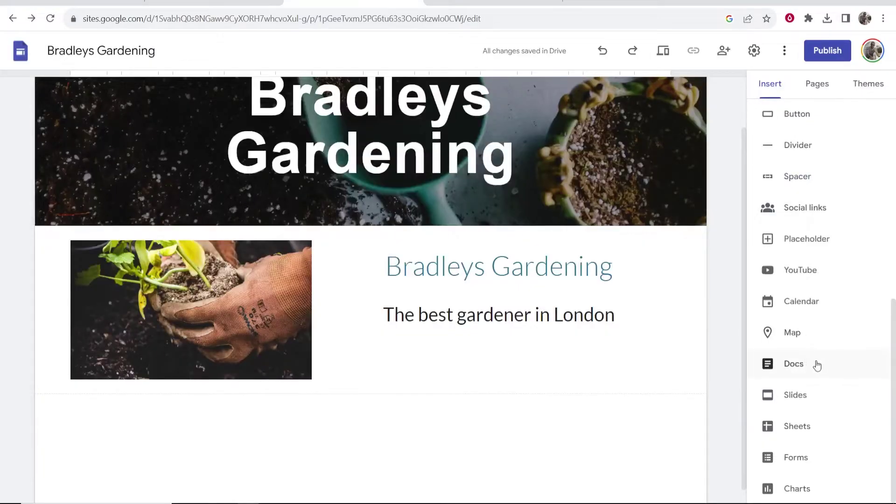
left_click(799, 339)
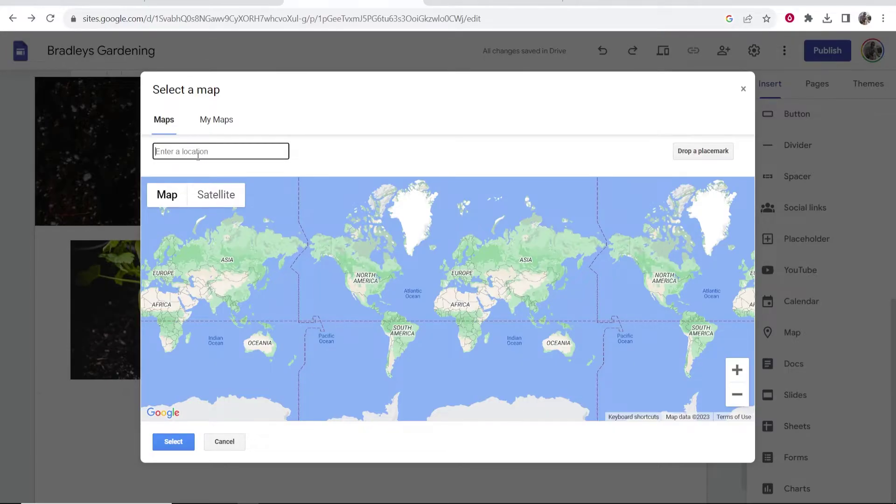
type("ndon")
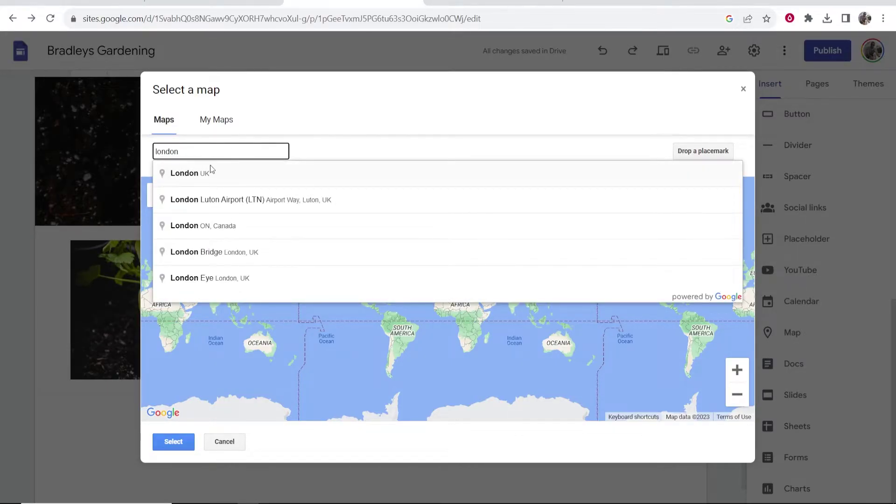
left_click(210, 172)
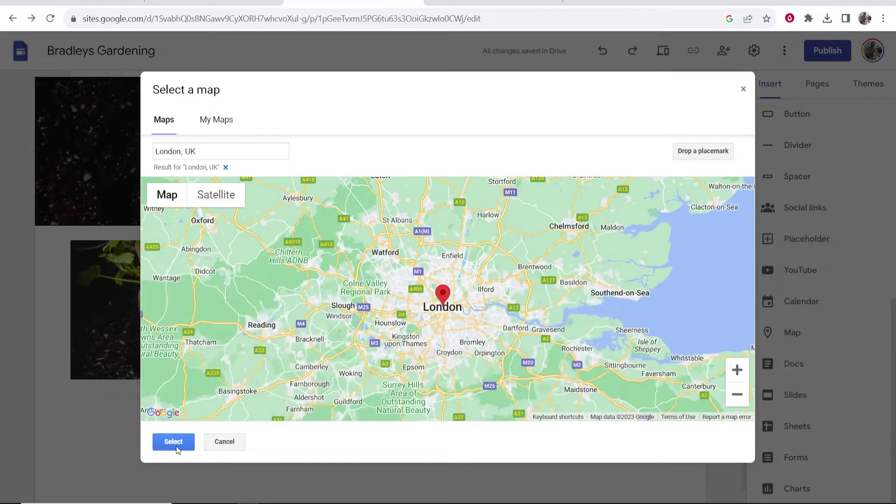
- Insert the London map into the home page
left_click(176, 447)
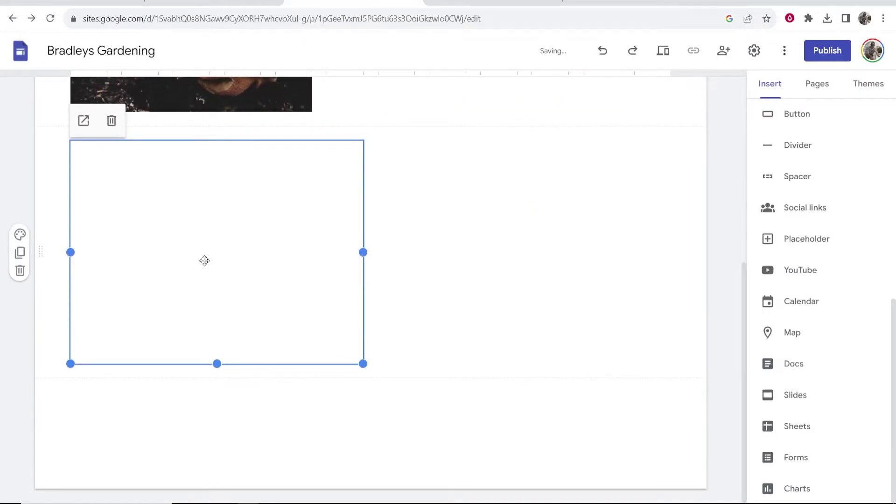
scroll(204, 260, "up", 3)
left_click_drag(204, 280, 444, 225)
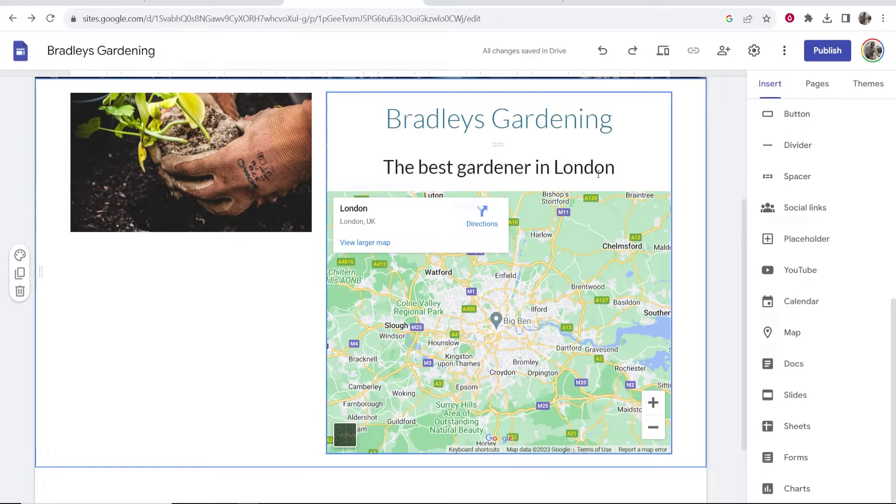
scroll(223, 277, "up", 2)
scroll(266, 244, "down", 3)
scroll(287, 267, "up", 1)
- Move the map below the gardening photo and add a new text box under the subtitle
left_click_drag(489, 279, 467, 336)
left_click_drag(587, 264, 200, 337)
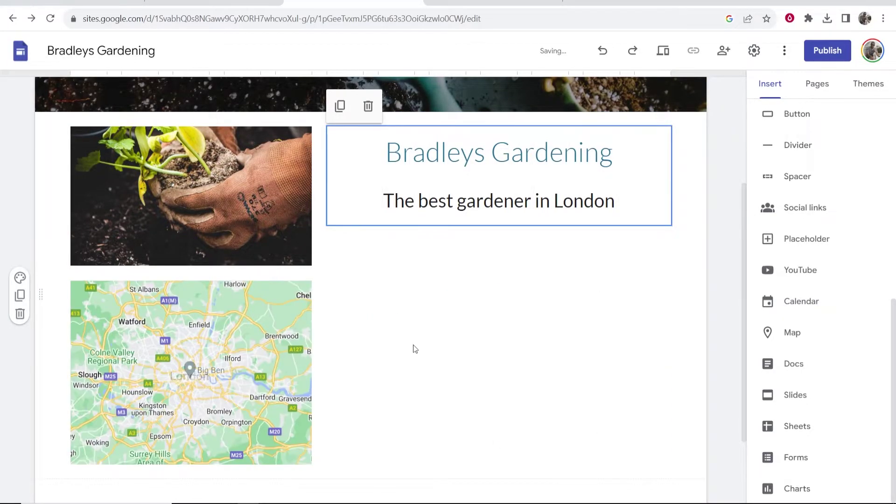
scroll(529, 381, "up", 2)
scroll(529, 376, "down", 2)
scroll(756, 182, "up", 8)
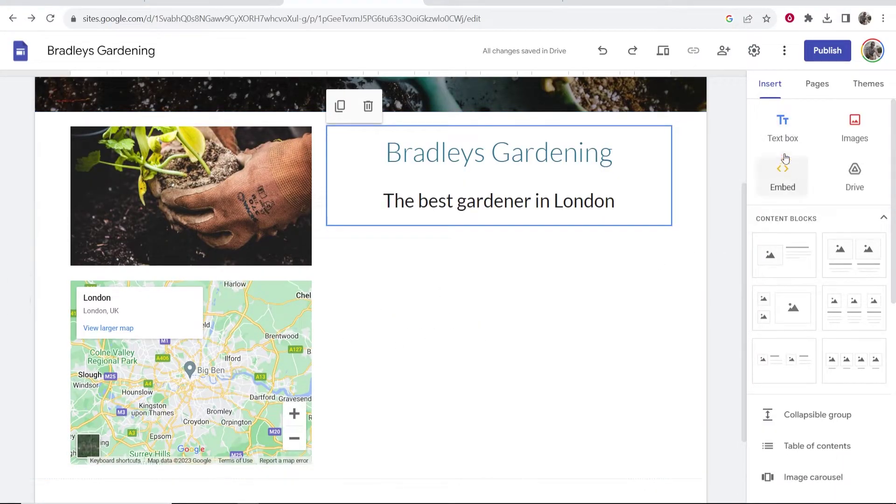
left_click(787, 133)
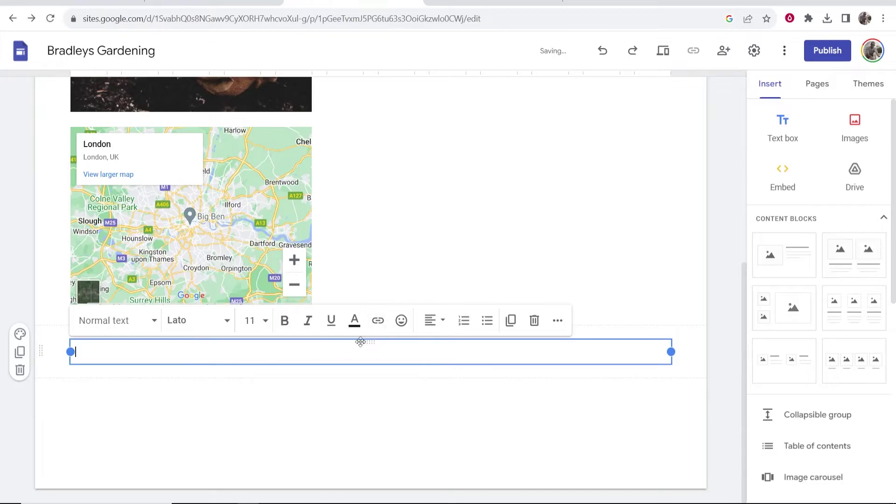
left_click_drag(368, 345, 444, 374)
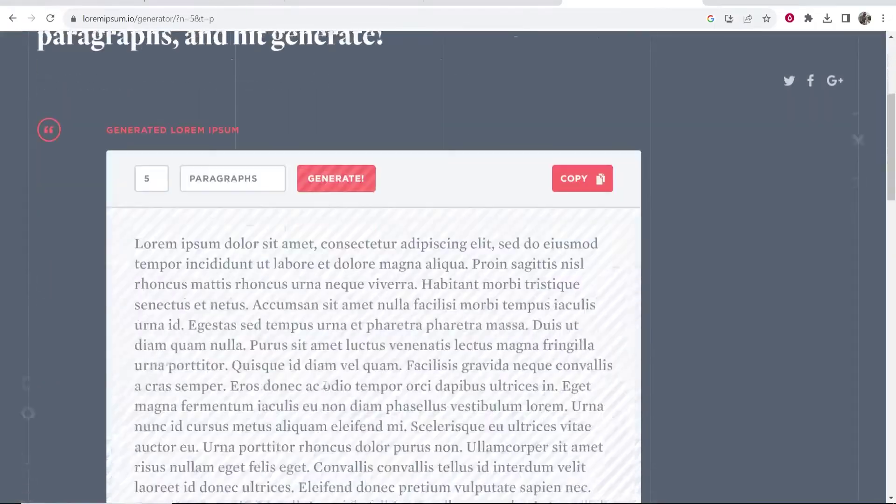
- Copy a Lorem ipsum paragraph and paste it over the junk text under 'About us:'
scroll(368, 368, "down", 8)
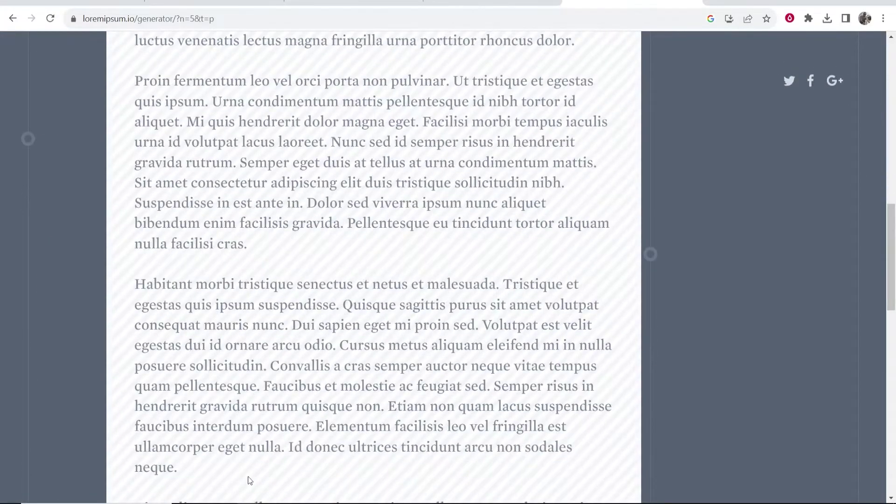
left_click_drag(248, 478, 132, 175)
key("ctrl+c")
left_click(325, 9)
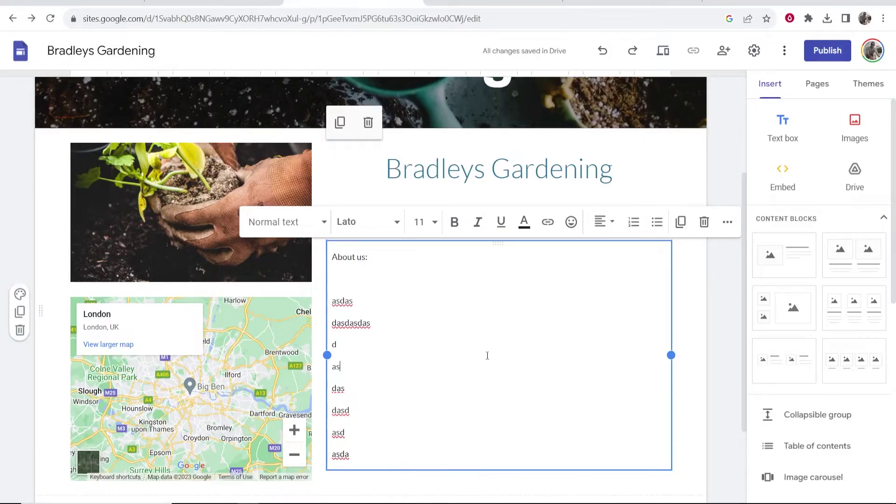
left_click_drag(371, 454, 330, 278)
key("ctrl+v")
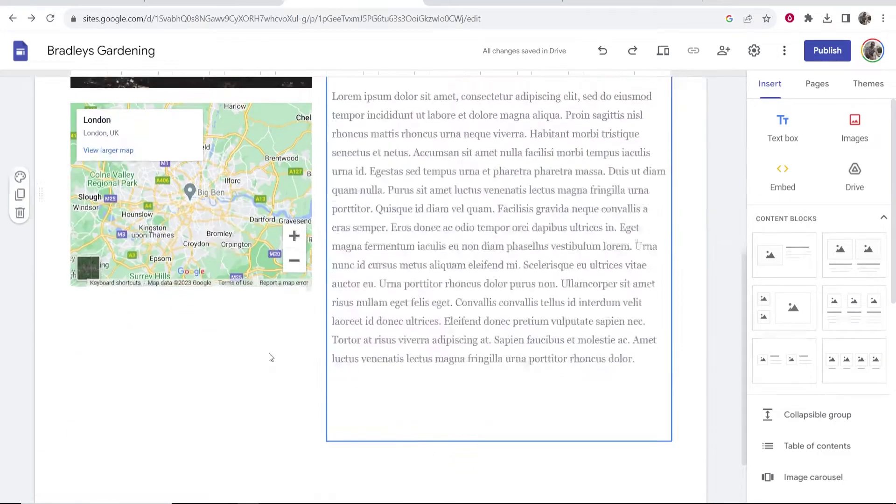
scroll(272, 355, "up", 8)
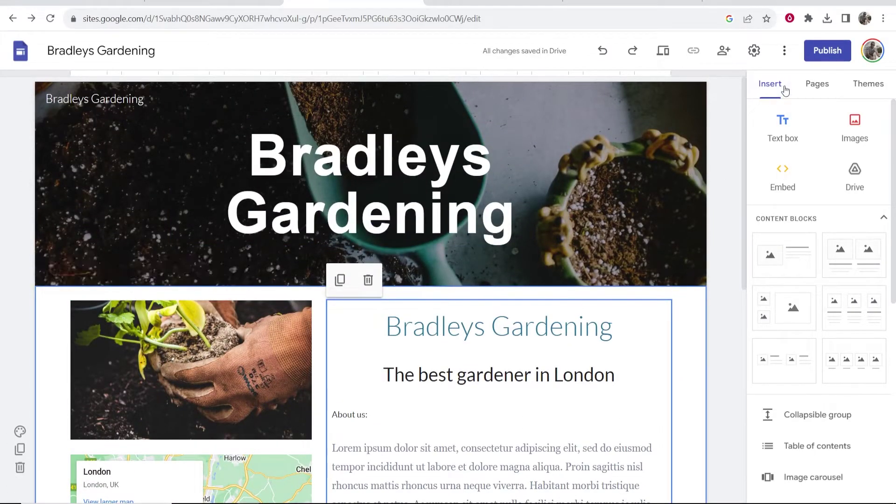
- Create a new page named 'Contact Us' and check the Home and Contact Us navigation links
left_click(820, 88)
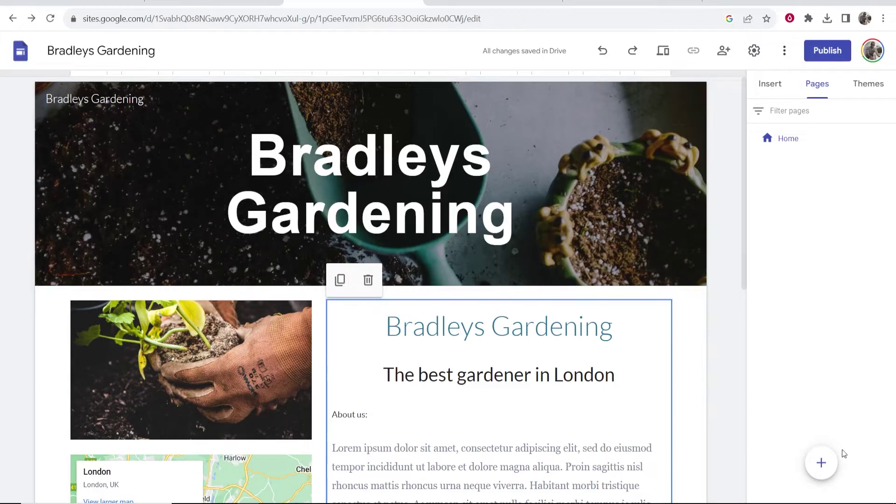
left_click(821, 463)
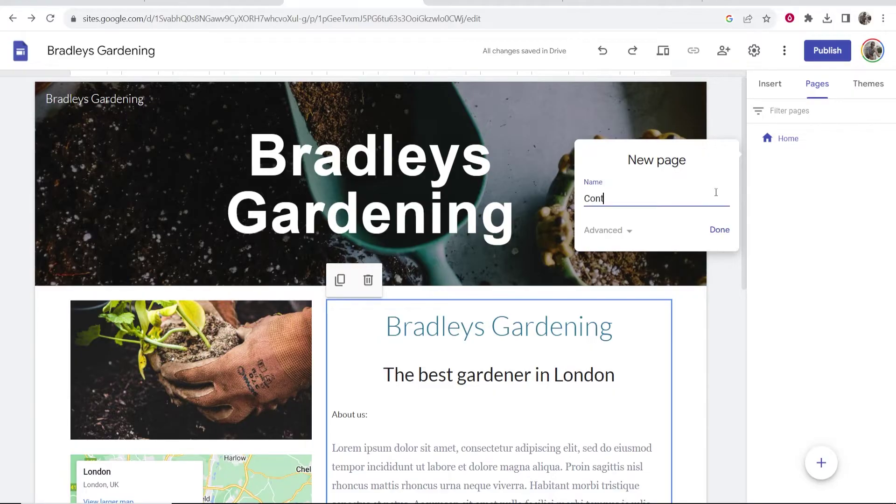
left_click(719, 230)
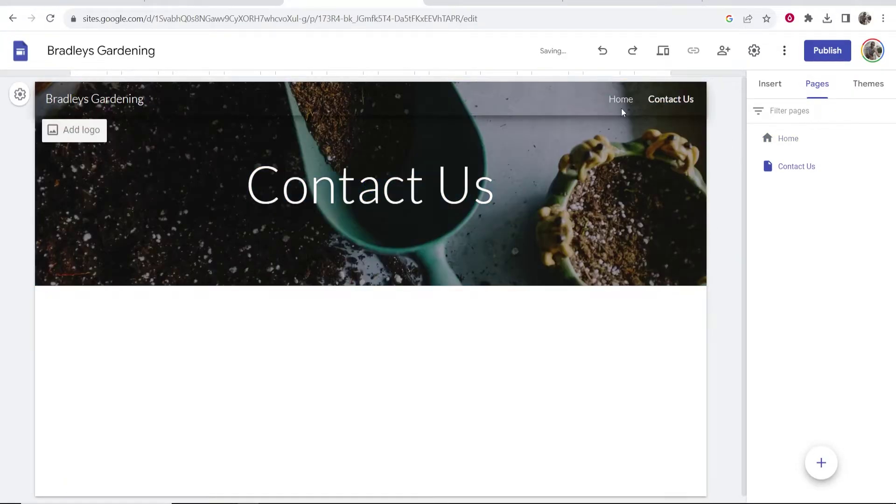
left_click(620, 101)
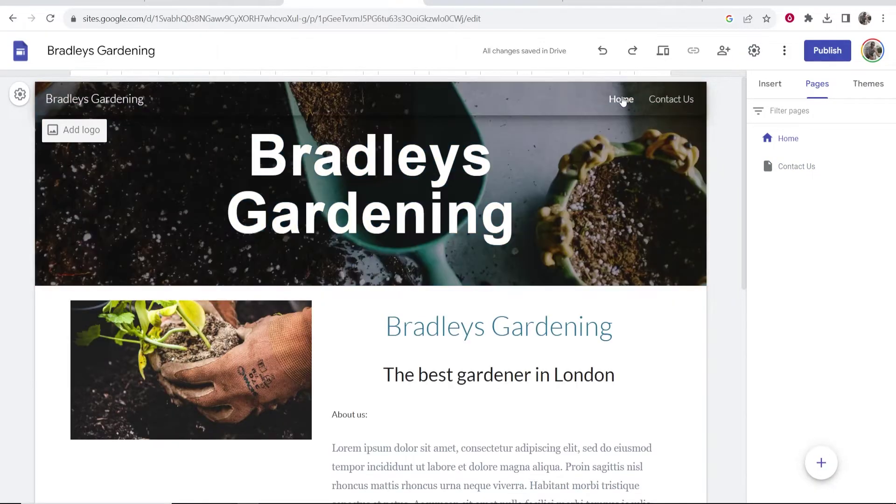
left_click(661, 101)
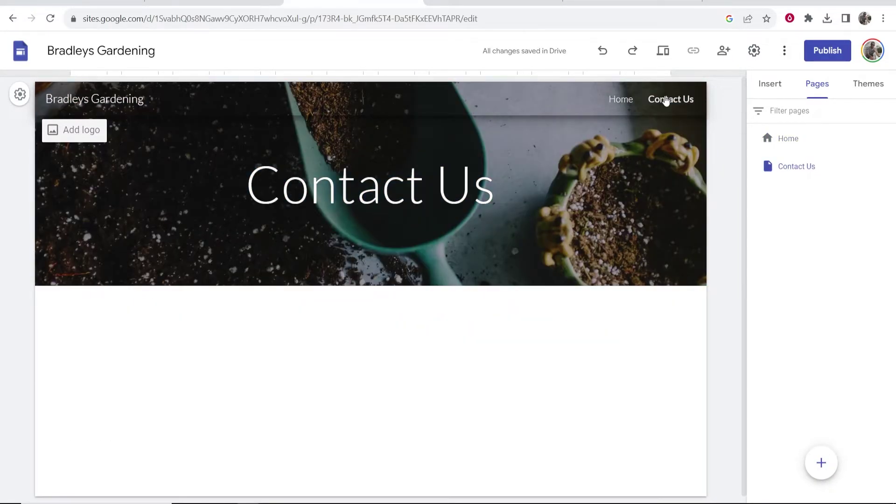
left_click(779, 85)
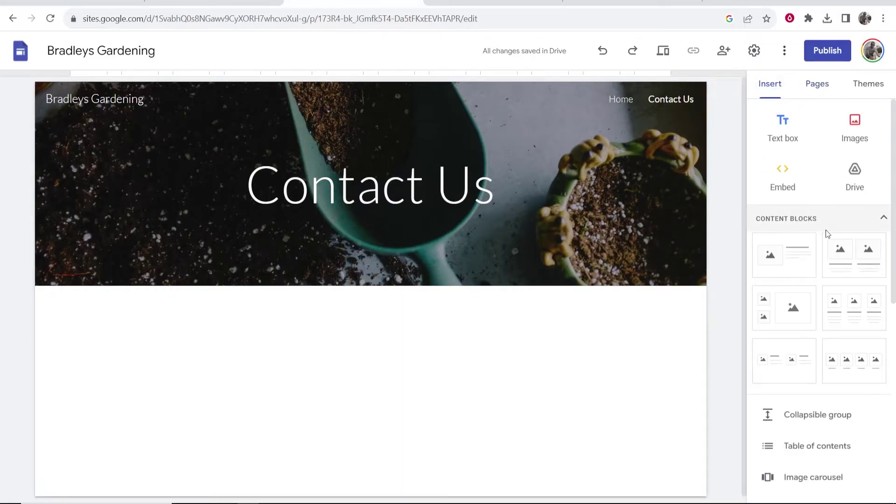
scroll(825, 230, "down", 5)
scroll(824, 238, "down", 3)
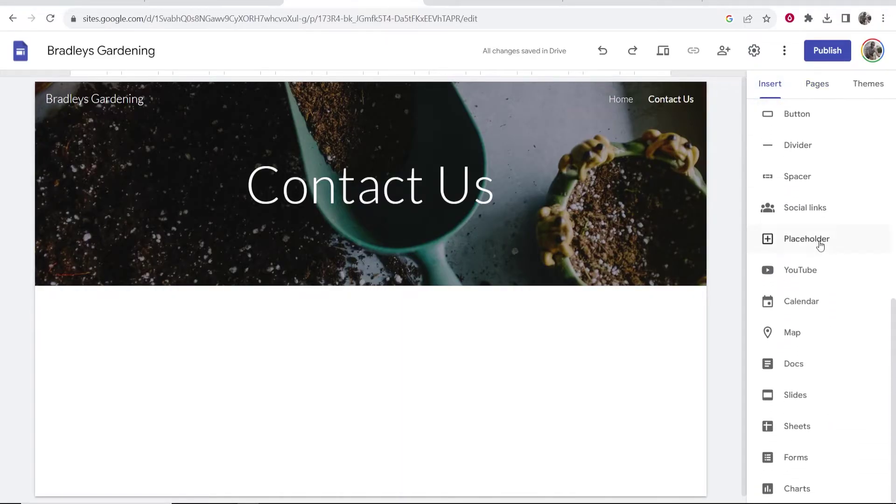
left_click(797, 460)
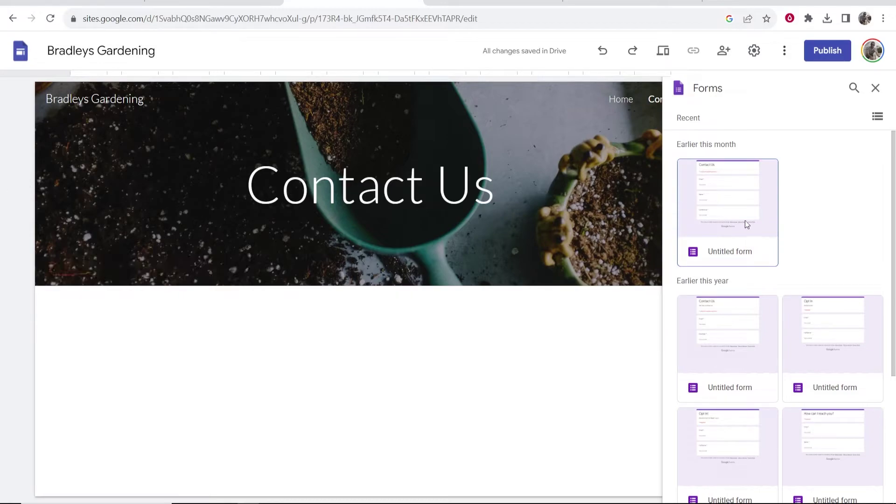
scroll(745, 221, "down", 4)
scroll(745, 224, "up", 5)
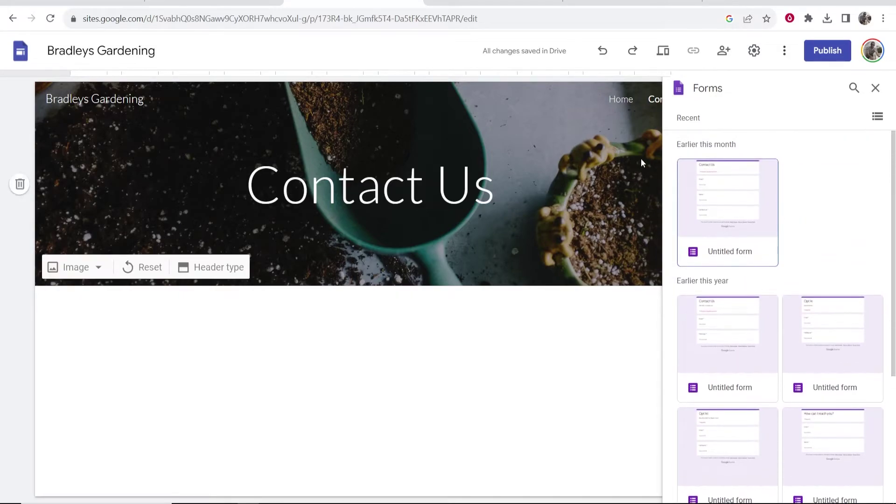
left_click(876, 88)
scroll(833, 163, "up", 8)
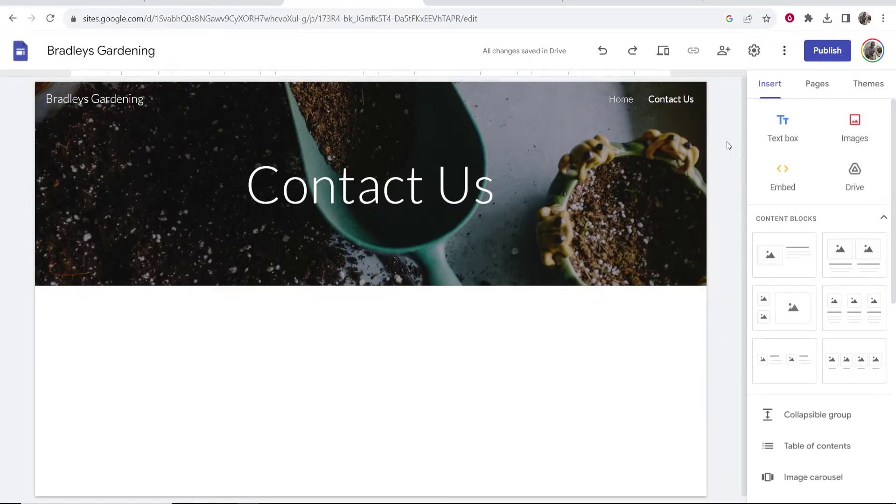
- Add a text box to the Contact Us page containing the quote phone number
left_click(783, 127)
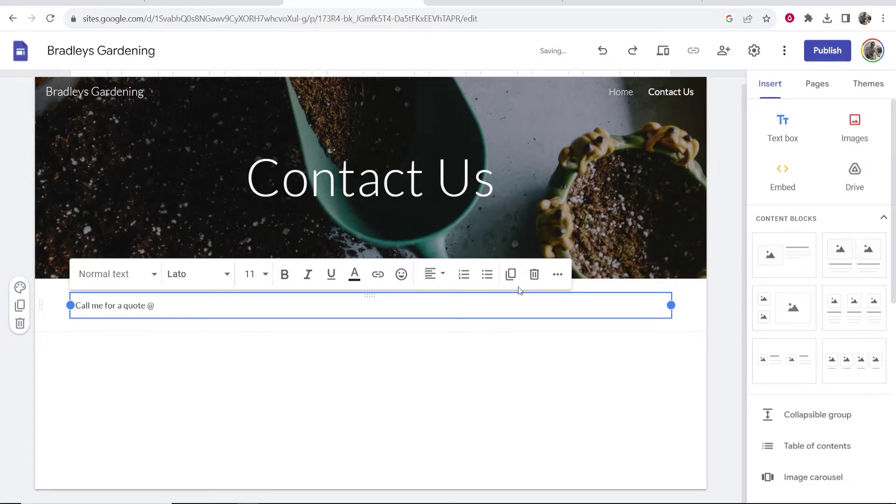
left_click(284, 389)
- Centre the 'Call me for a quote @' line and enlarge it to heading size
triple_click(210, 306)
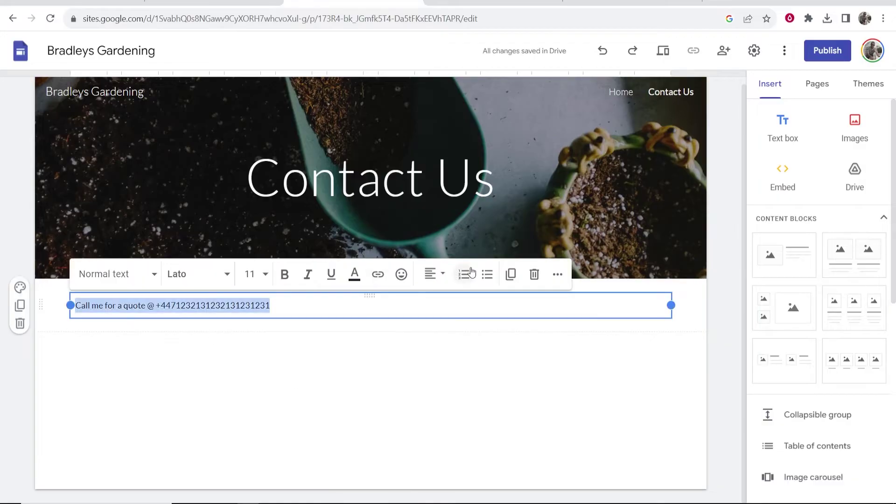
left_click(434, 274)
left_click(431, 336)
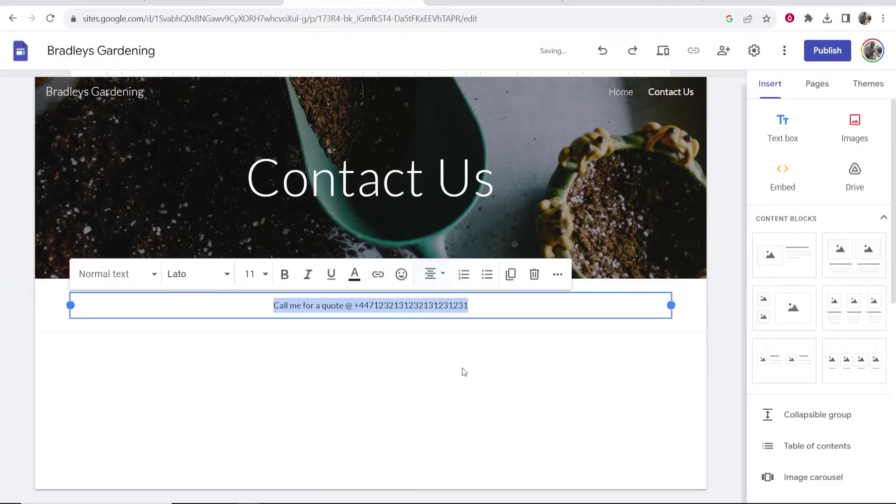
left_click_drag(467, 305, 400, 273)
key("ctrl+alt+2")
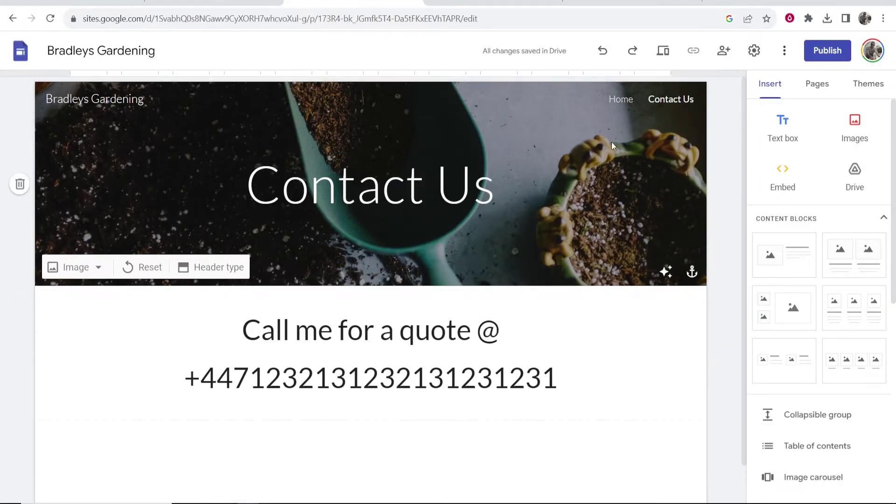
- Open the Home page and scroll through its About-us section
left_click(623, 99)
scroll(254, 224, "down", 5)
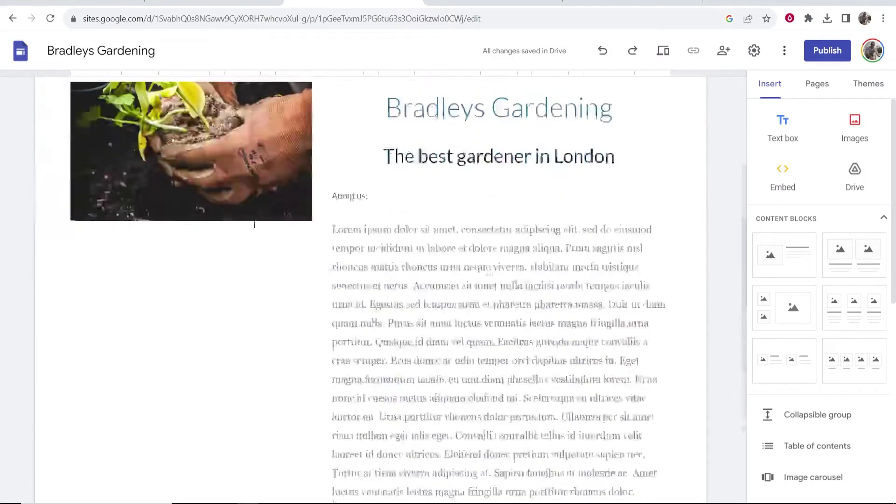
scroll(254, 224, "down", 3)
scroll(777, 305, "down", 6)
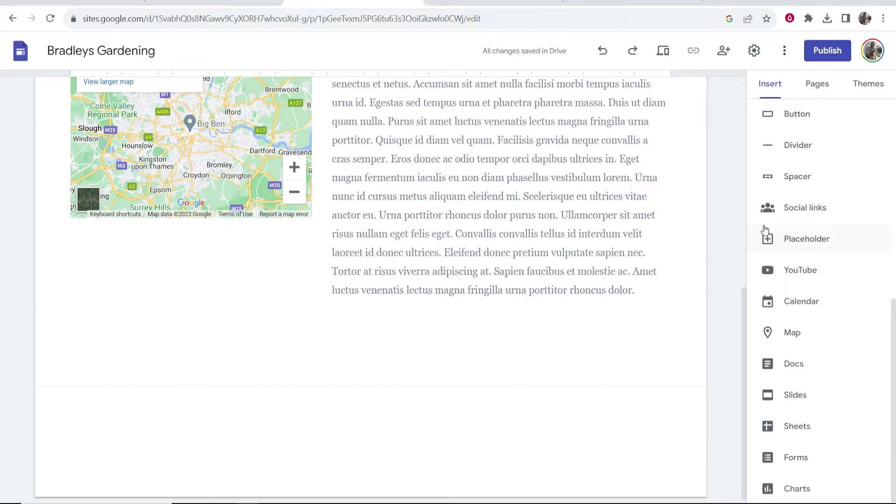
scroll(765, 229, "up", 3)
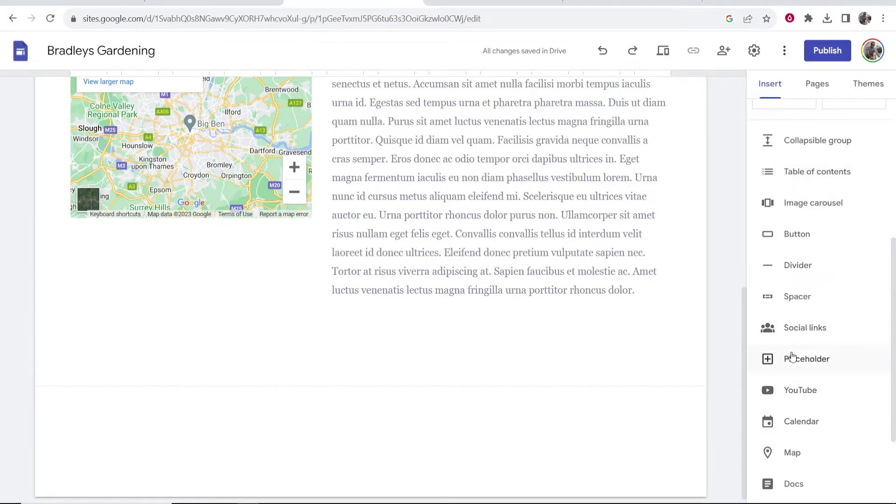
scroll(788, 354, "up", 6)
- Undo the accidental one-column reflow of the About-us text box
left_click(540, 118)
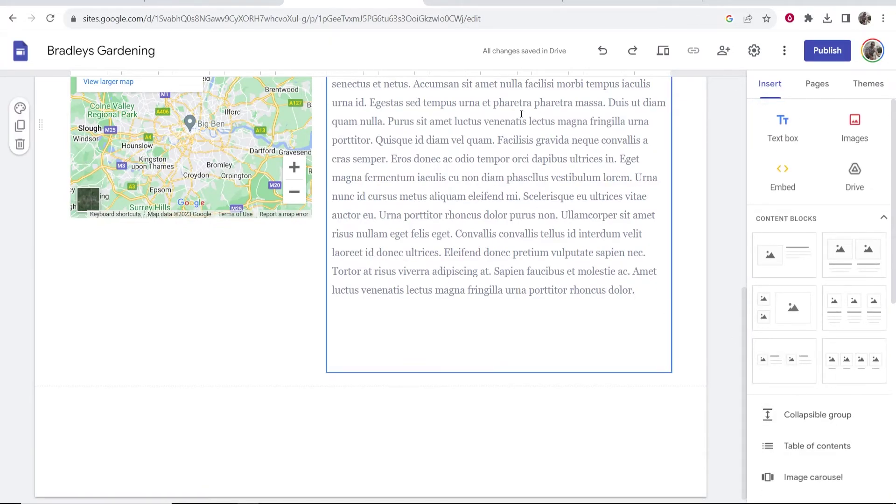
scroll(705, 180, "up", 5)
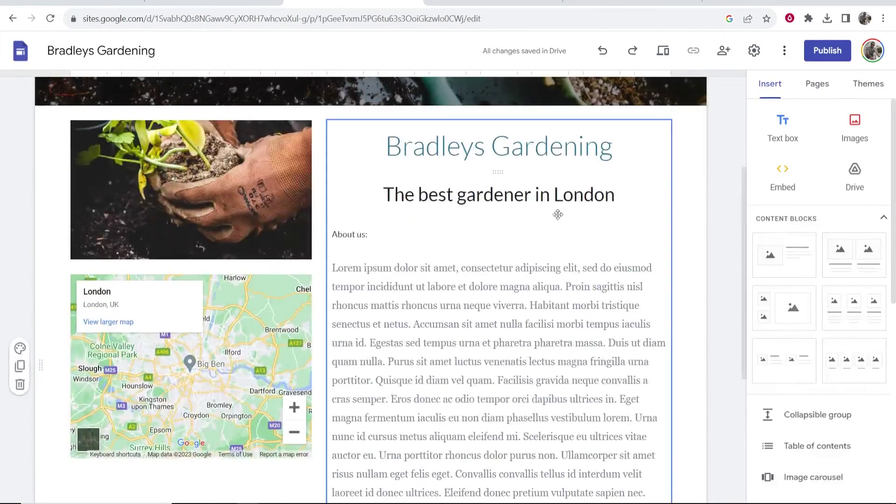
left_click(361, 240)
left_click(544, 294)
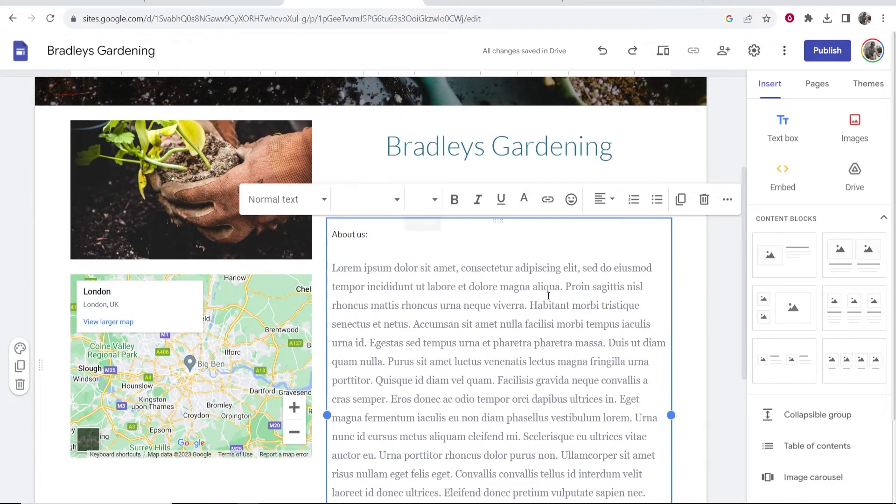
key("ctrl+z")
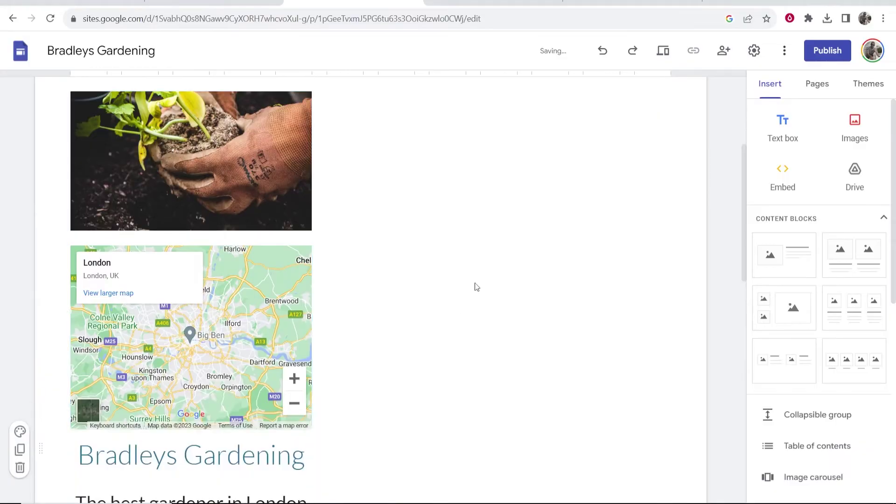
scroll(498, 278, "down", 5)
scroll(218, 255, "down", 5)
scroll(467, 187, "up", 9)
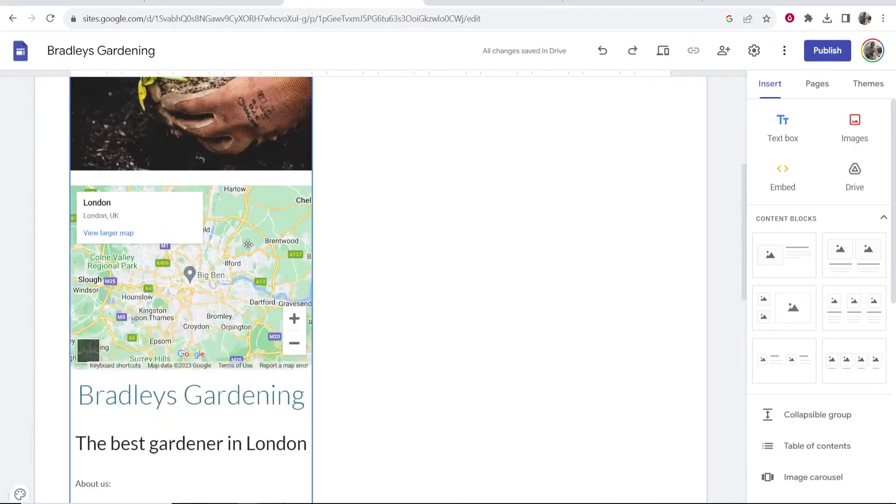
scroll(626, 95, "up", 2)
scroll(635, 89, "up", 2)
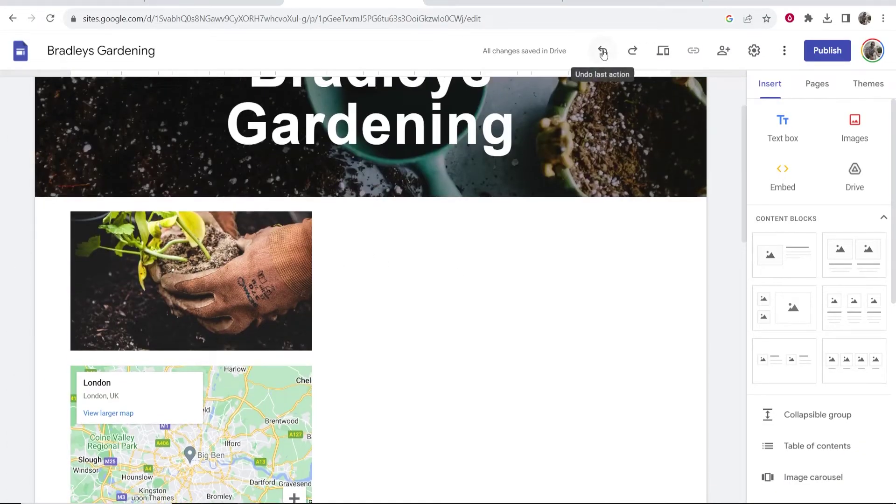
left_click(603, 50)
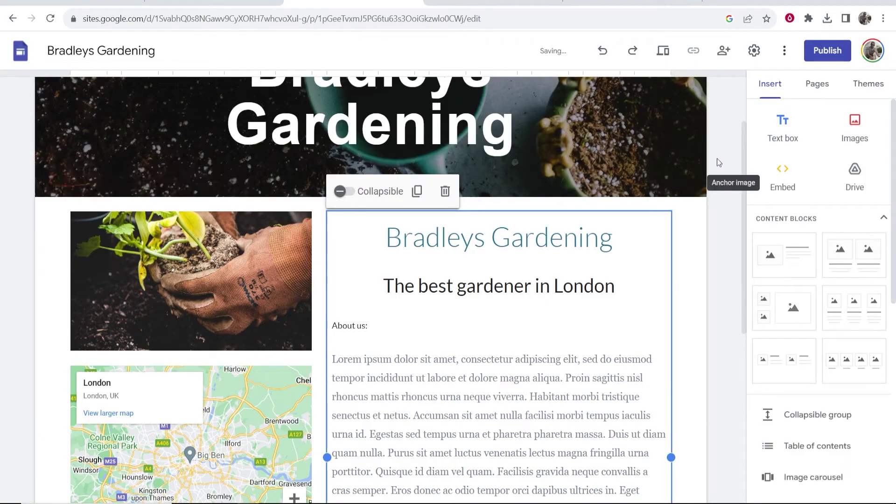
- Publish the site to the web at the address bradleysgardening
scroll(612, 174, "up", 2)
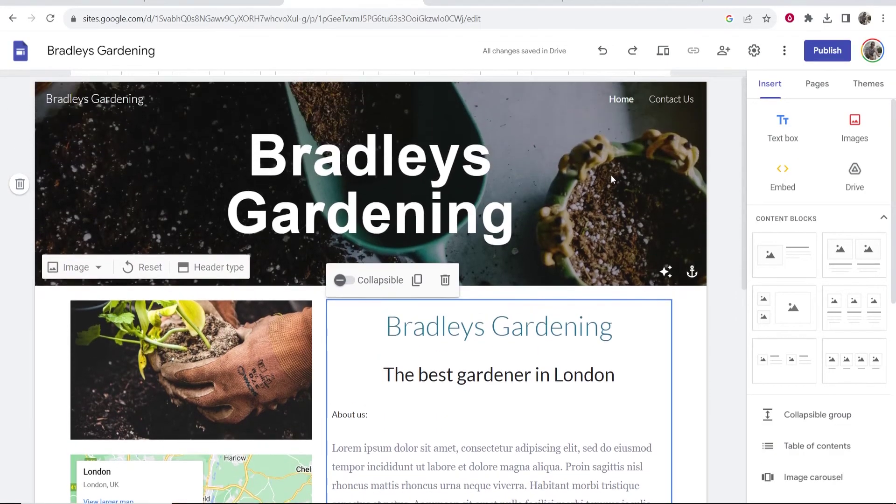
left_click(825, 55)
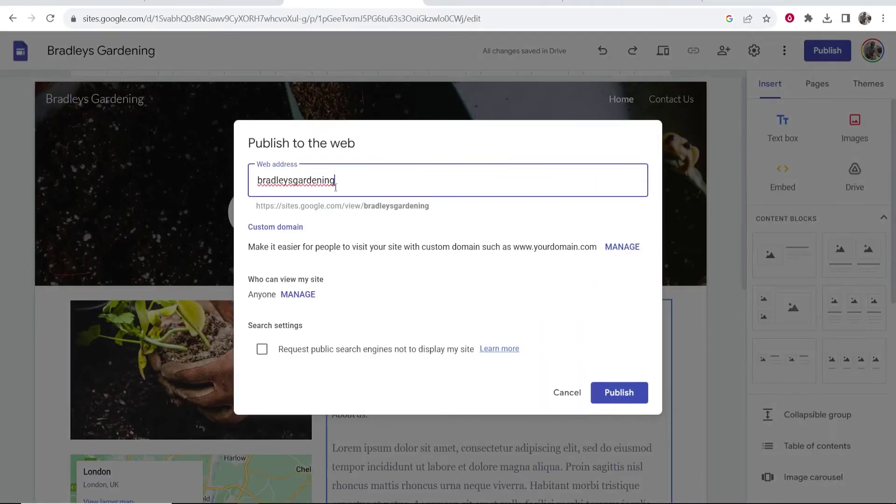
left_click_drag(335, 186, 232, 187)
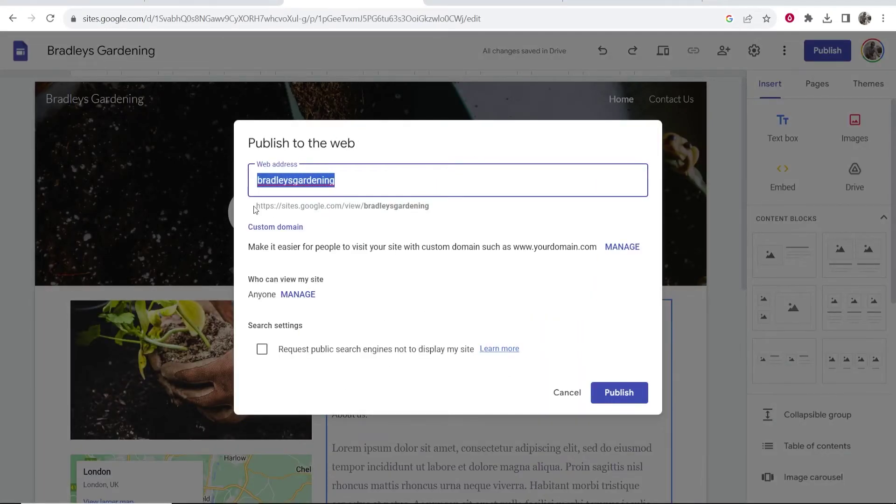
left_click(347, 178)
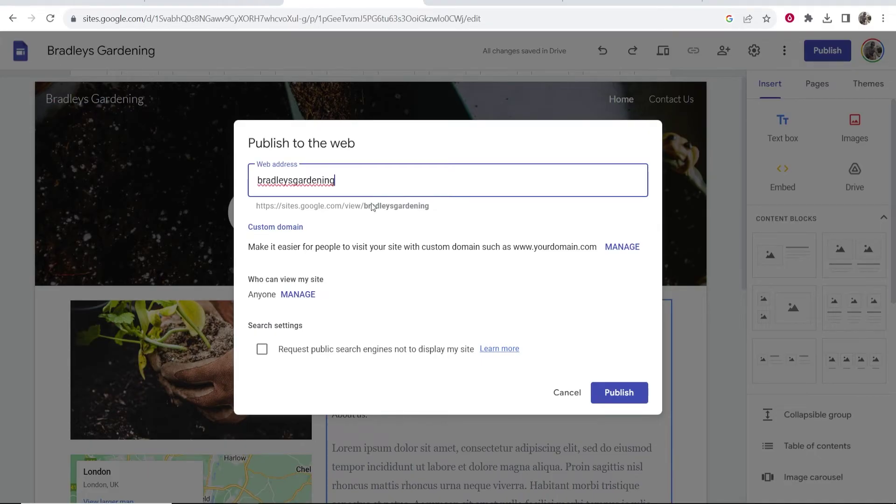
left_click_drag(256, 205, 462, 211)
left_click(240, 214)
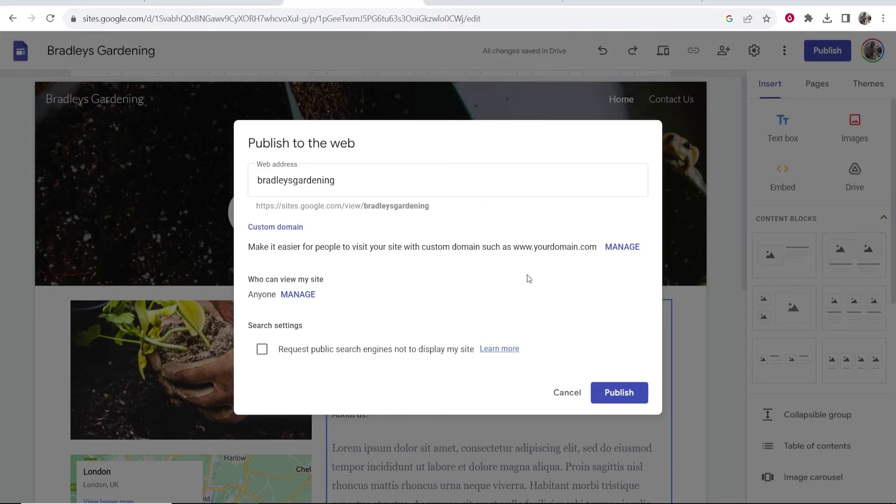
left_click(636, 394)
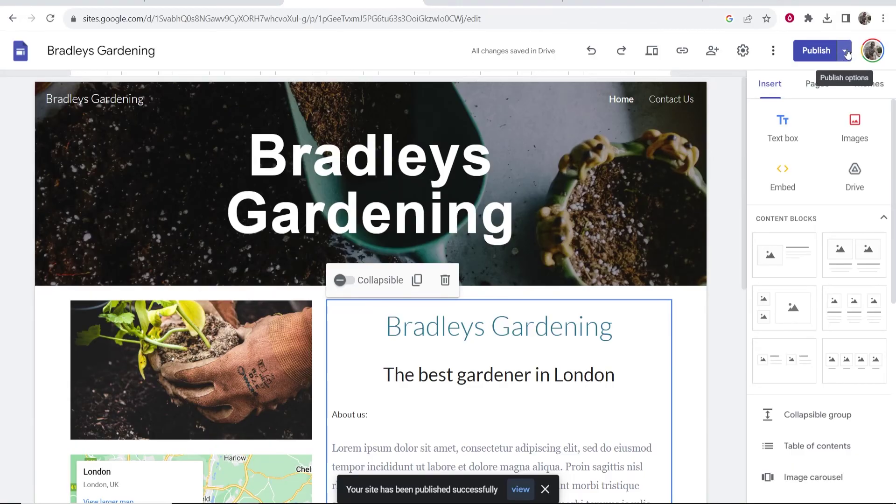
- Open the live published site and scroll through its home page
left_click(845, 52)
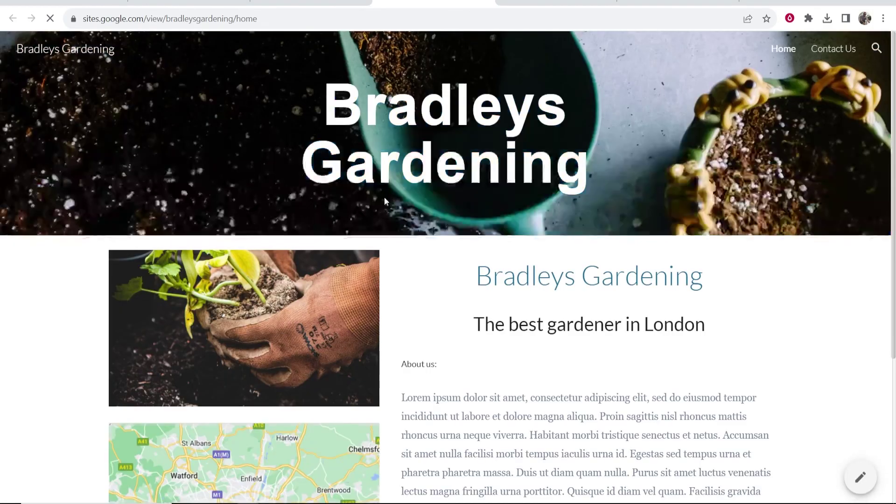
scroll(385, 201, "down", 5)
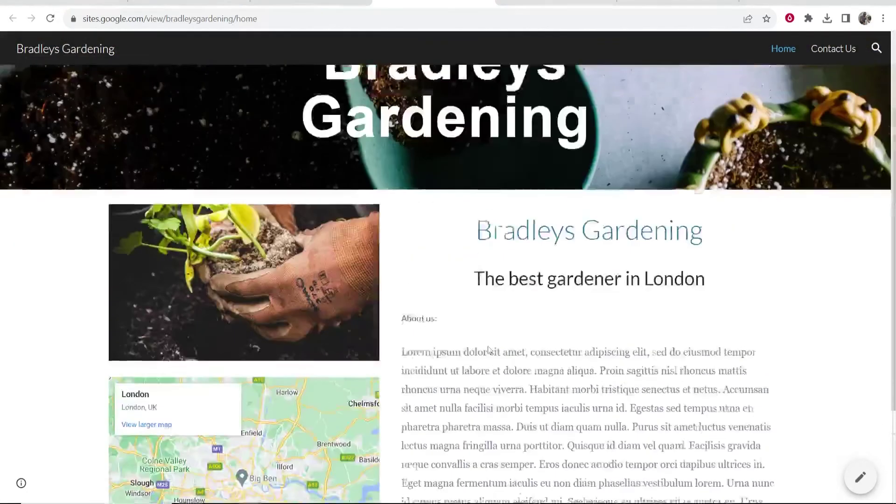
scroll(517, 370, "down", 4)
scroll(506, 357, "up", 5)
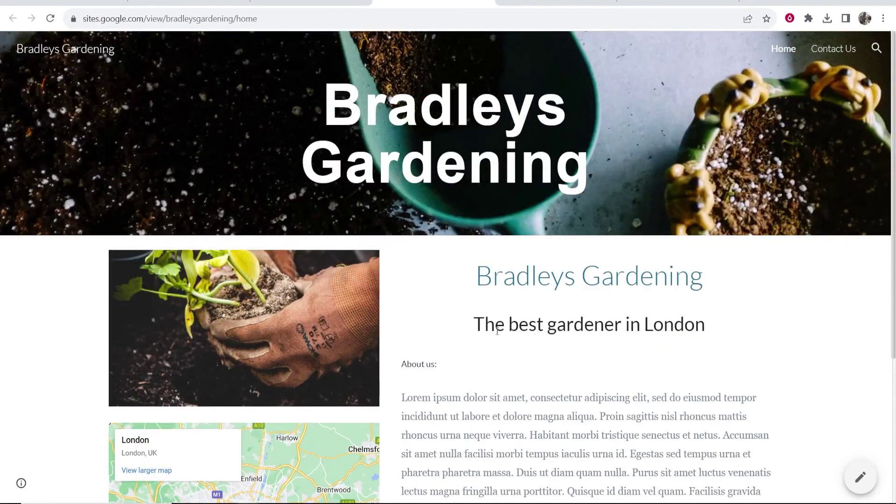
- Visit the live Contact Us page, return Home, and select the site's web address
left_click(832, 52)
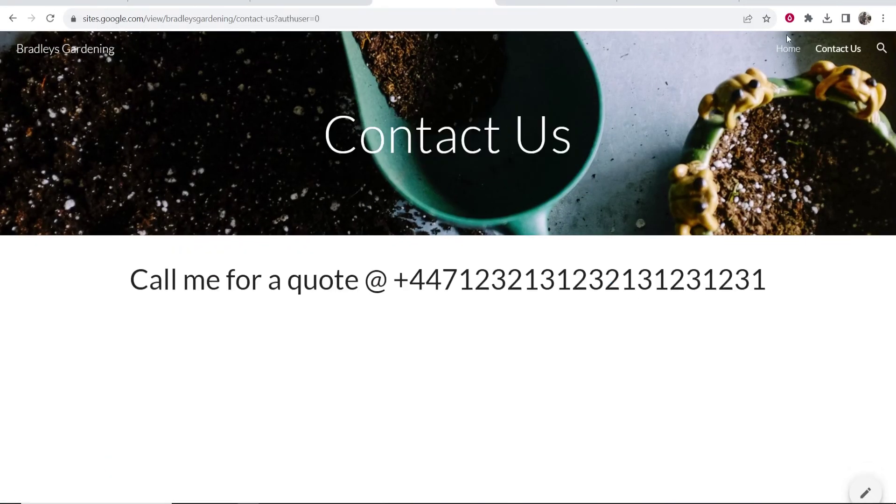
left_click(102, 49)
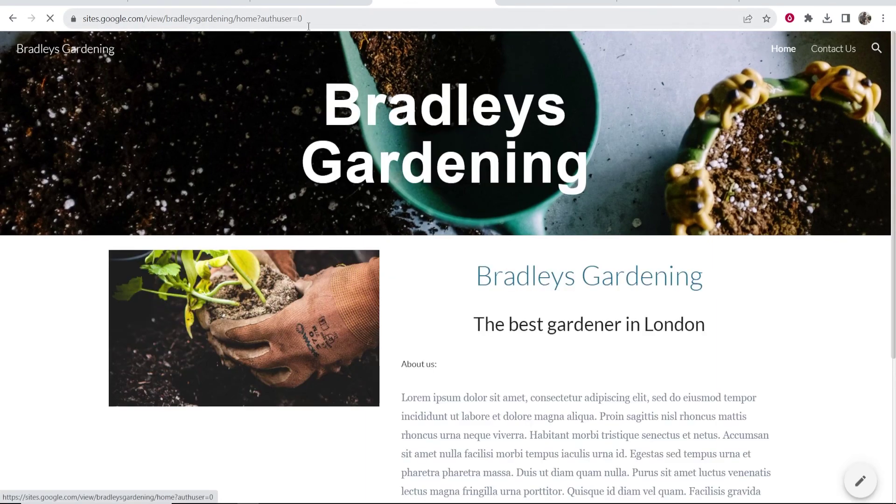
left_click_drag(309, 26, 51, 29)
left_click(150, 19)
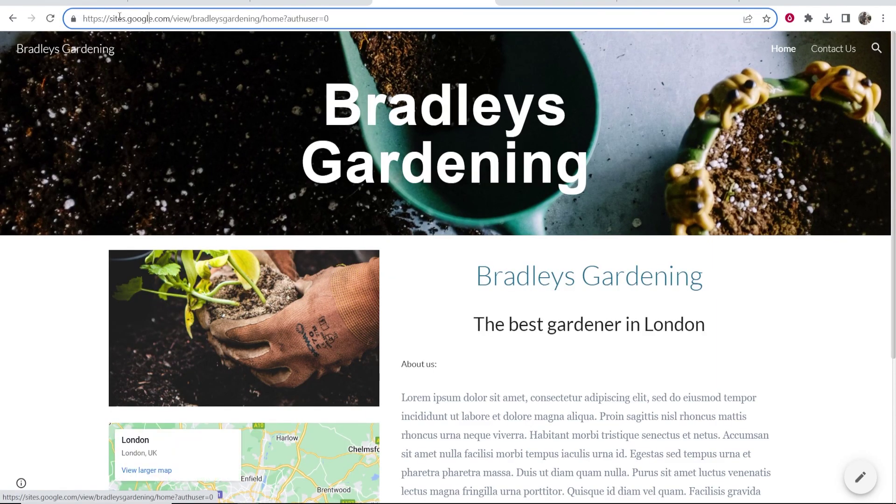
left_click(88, 19)
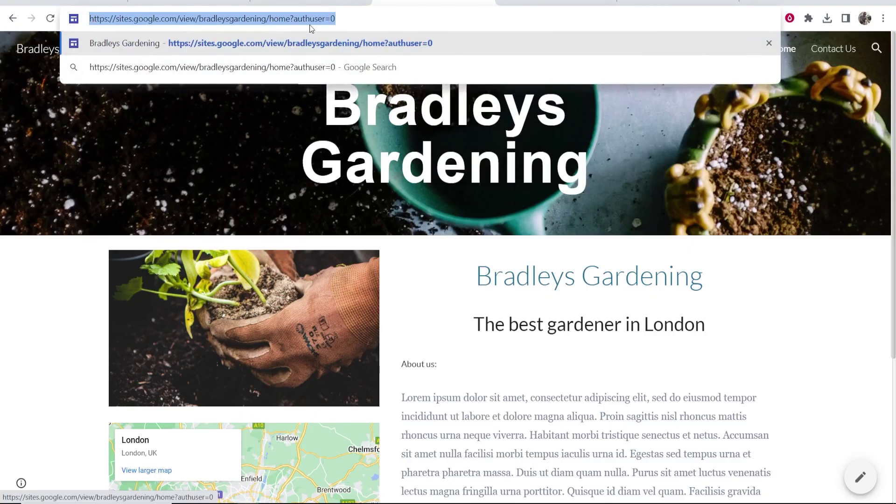